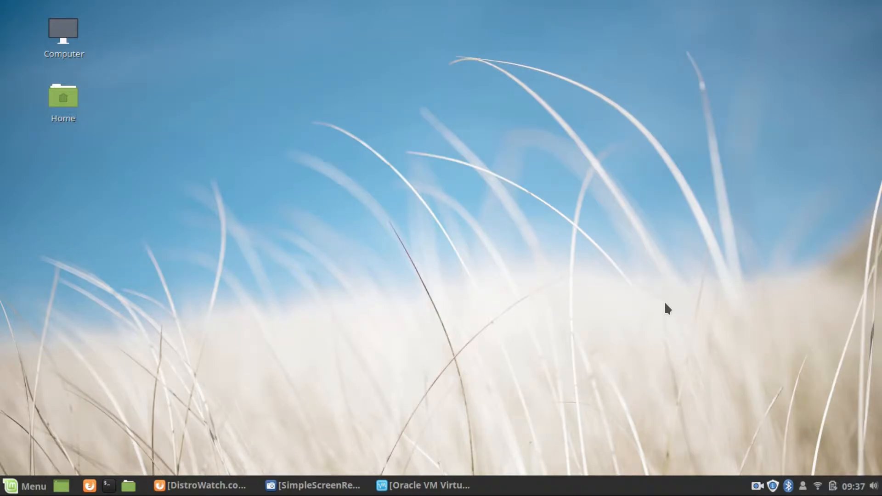
Return to the DistroWatch Linux Lite page, scroll to its summary table, and reload it with F5.
{"action": "left_click", "coordinate": [220, 485]}
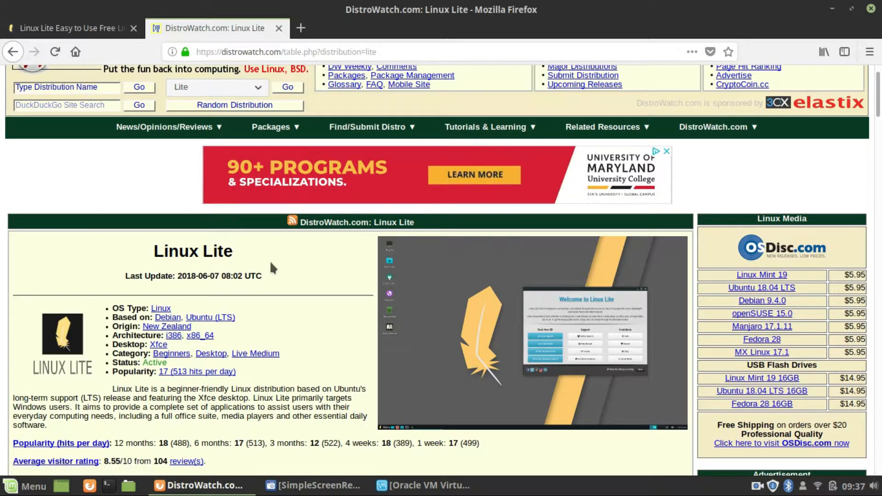
{"action": "scroll", "coordinate": [305, 231], "scroll_direction": "down", "scroll_amount": 5}
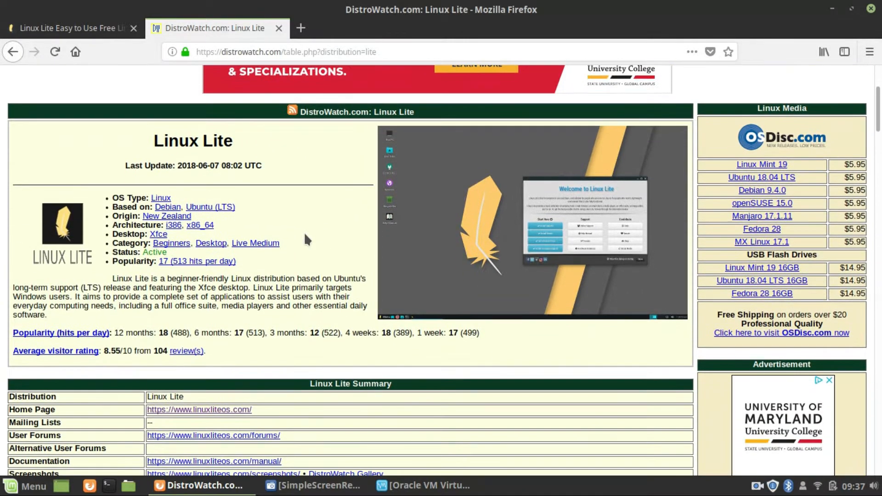
{"action": "scroll", "coordinate": [288, 233], "scroll_direction": "down", "scroll_amount": 4}
{"action": "scroll", "coordinate": [288, 234], "scroll_direction": "up", "scroll_amount": 7}
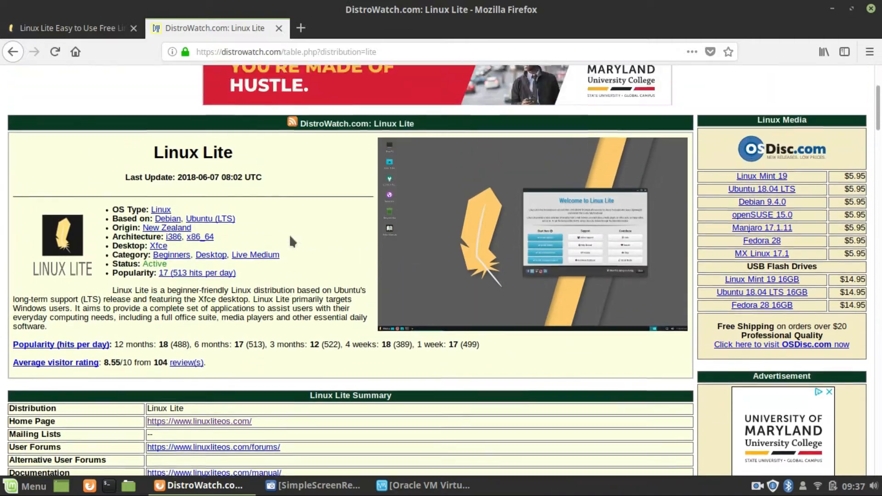
{"action": "scroll", "coordinate": [262, 248], "scroll_direction": "down", "scroll_amount": 3}
{"action": "scroll", "coordinate": [296, 240], "scroll_direction": "up", "scroll_amount": 2}
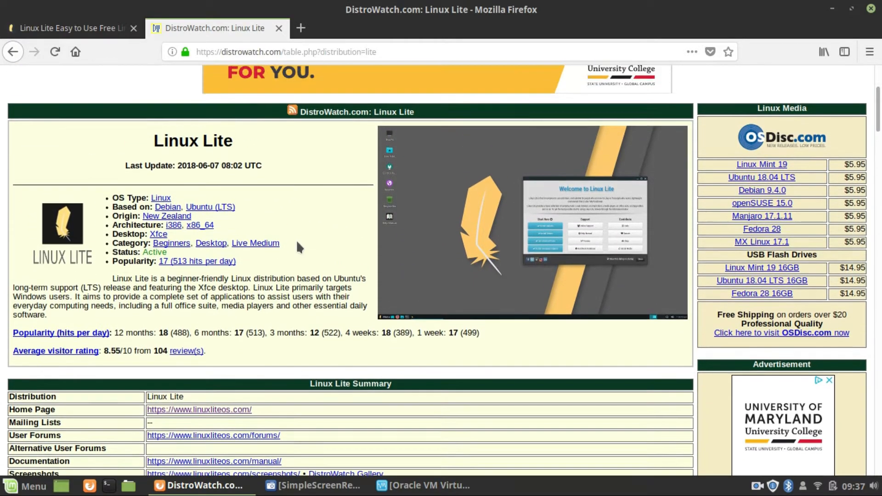
{"action": "scroll", "coordinate": [298, 242], "scroll_direction": "down", "scroll_amount": 1}
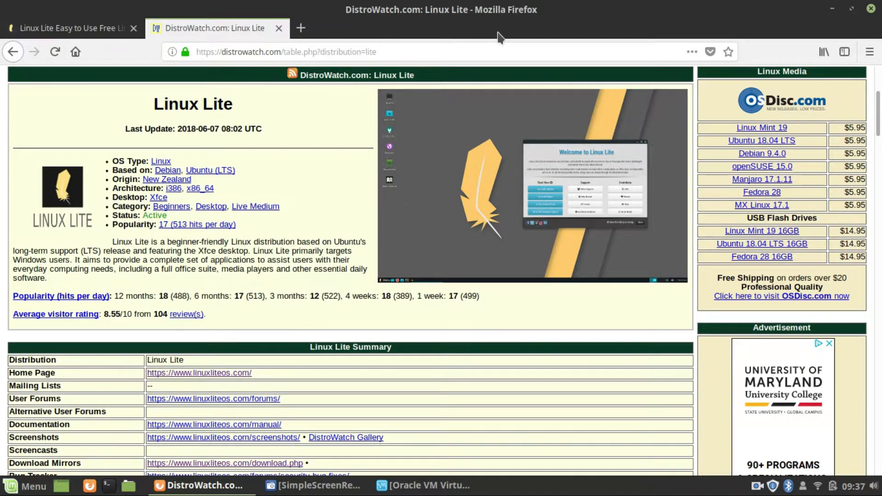
{"action": "key", "text": "F5"}
{"action": "left_click", "coordinate": [188, 171]}
{"action": "key", "text": "ctrl+plus"}
{"action": "key", "text": "ctrl+plus"}
{"action": "key", "text": "ctrl+plus"}
{"action": "key", "text": "ctrl+plus"}
{"action": "key", "text": "ctrl+plus"}
{"action": "scroll", "coordinate": [180, 344], "scroll_direction": "down", "scroll_amount": 9}
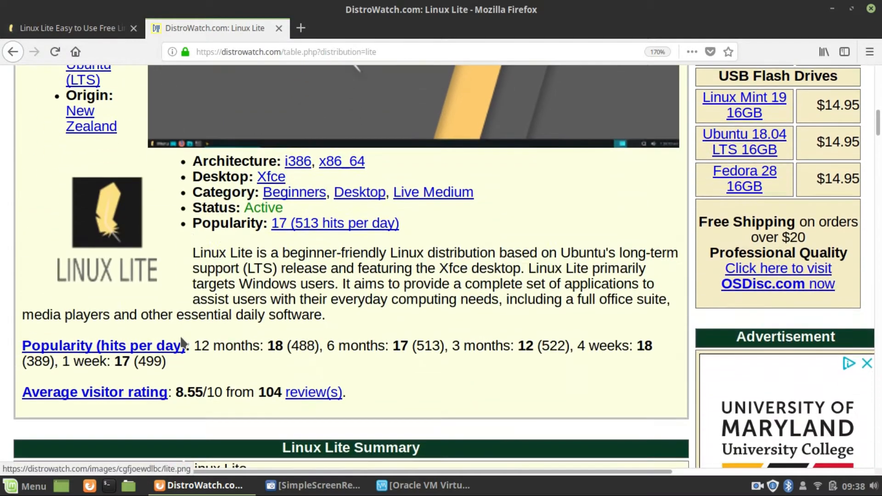
{"action": "scroll", "coordinate": [187, 318], "scroll_direction": "up", "scroll_amount": 1}
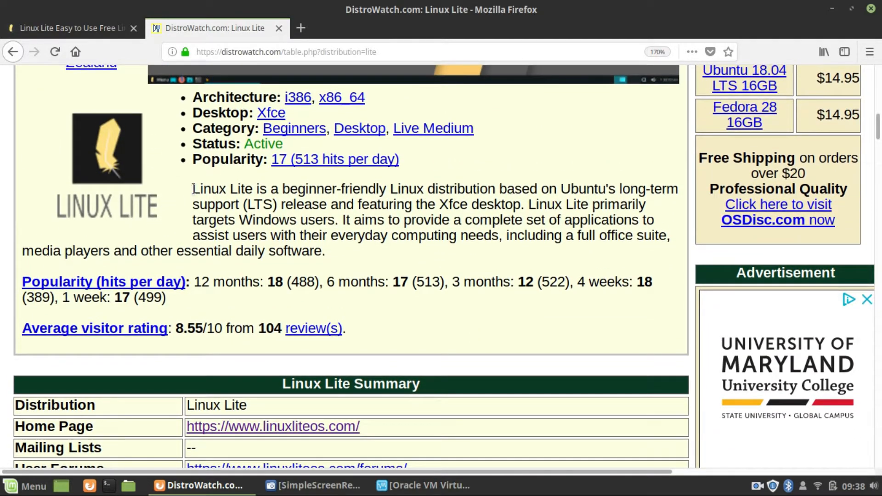
{"action": "triple_click", "coordinate": [219, 203]}
{"action": "left_click", "coordinate": [522, 256]}
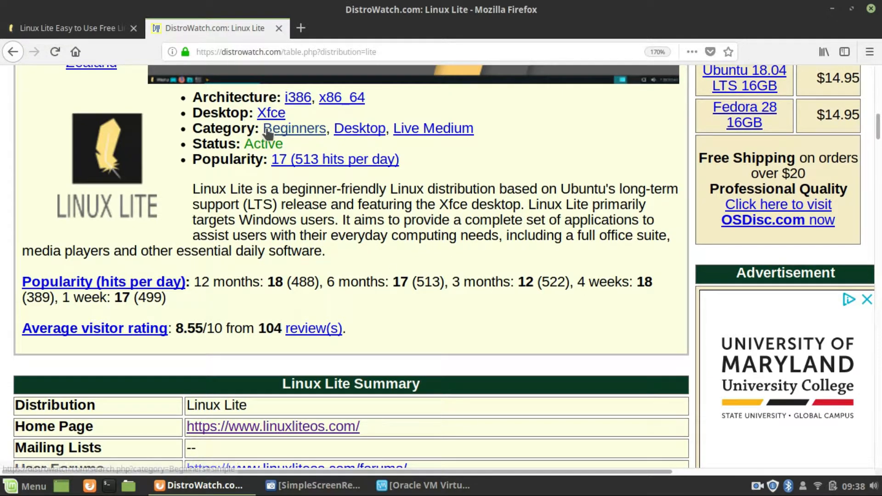
{"action": "key", "text": "ctrl+minus"}
{"action": "key", "text": "ctrl+minus"}
{"action": "key", "text": "ctrl+minus"}
{"action": "key", "text": "ctrl+minus"}
{"action": "key", "text": "ctrl+minus"}
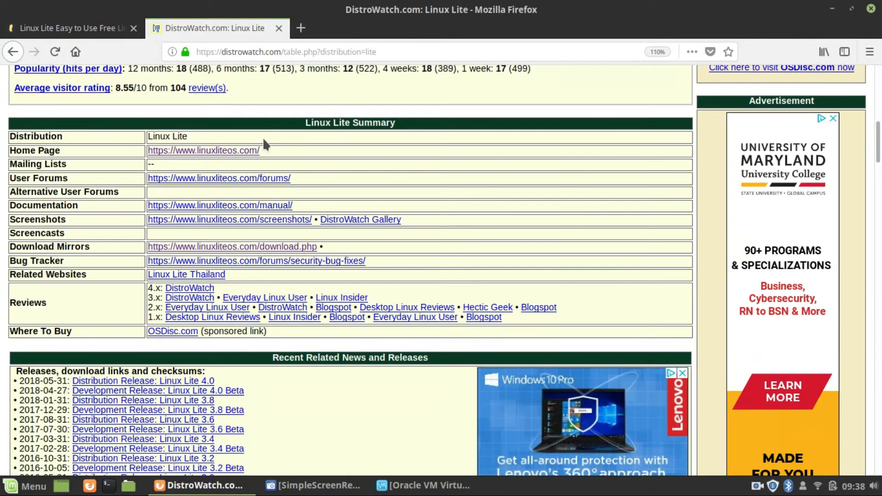
{"action": "key", "text": "F5"}
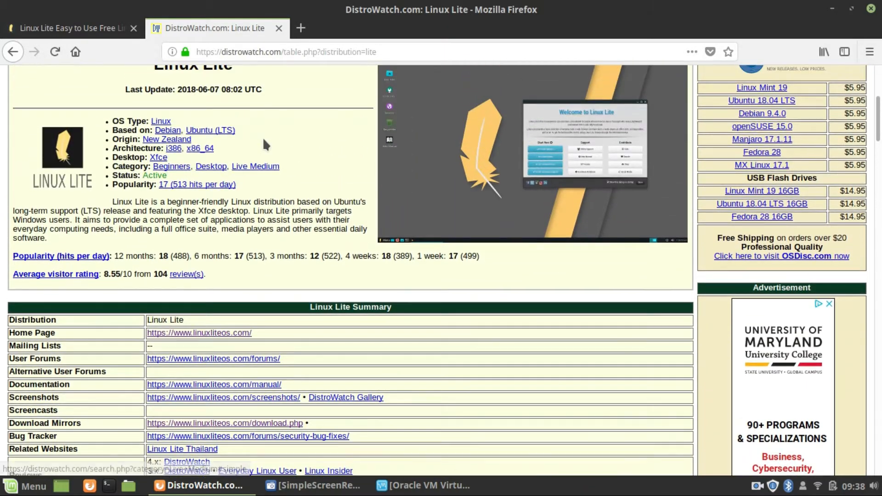
{"action": "scroll", "coordinate": [264, 145], "scroll_direction": "down", "scroll_amount": 4}
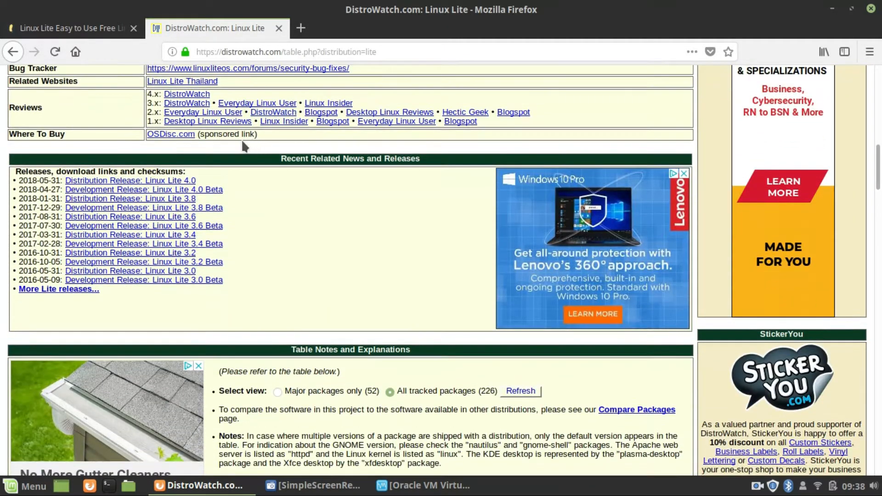
{"action": "scroll", "coordinate": [121, 149], "scroll_direction": "up", "scroll_amount": 6}
Switch to the Linux Lite website tab and scroll through the linuxliteos.com homepage.
{"action": "left_click", "coordinate": [92, 28]}
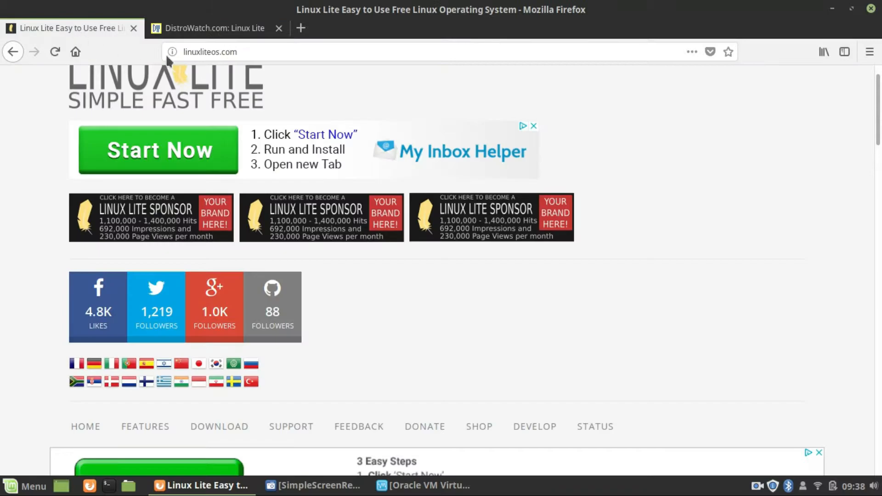
{"action": "scroll", "coordinate": [229, 346], "scroll_direction": "down", "scroll_amount": 5}
{"action": "scroll", "coordinate": [228, 342], "scroll_direction": "down", "scroll_amount": 7}
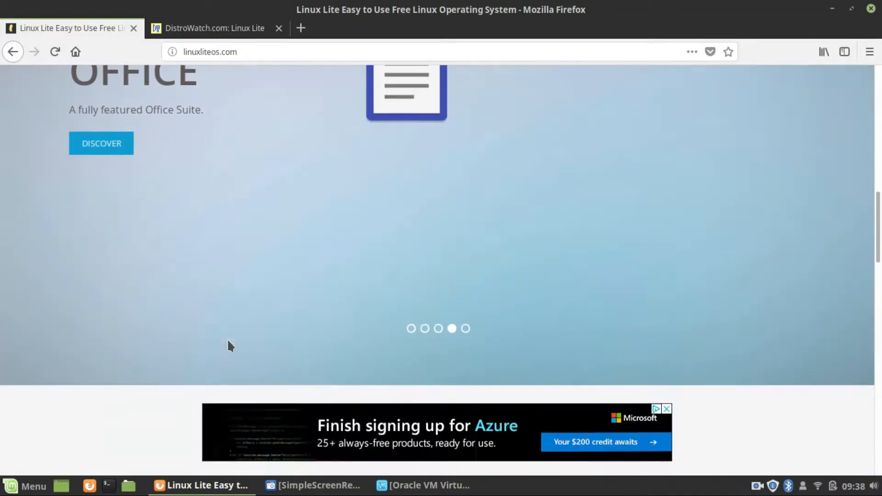
{"action": "scroll", "coordinate": [226, 345], "scroll_direction": "up", "scroll_amount": 12}
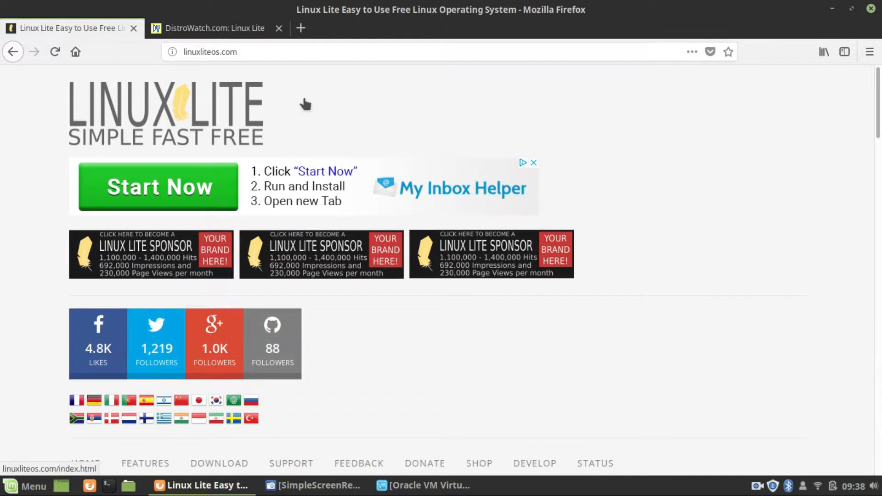
{"action": "scroll", "coordinate": [302, 208], "scroll_direction": "down", "scroll_amount": 10}
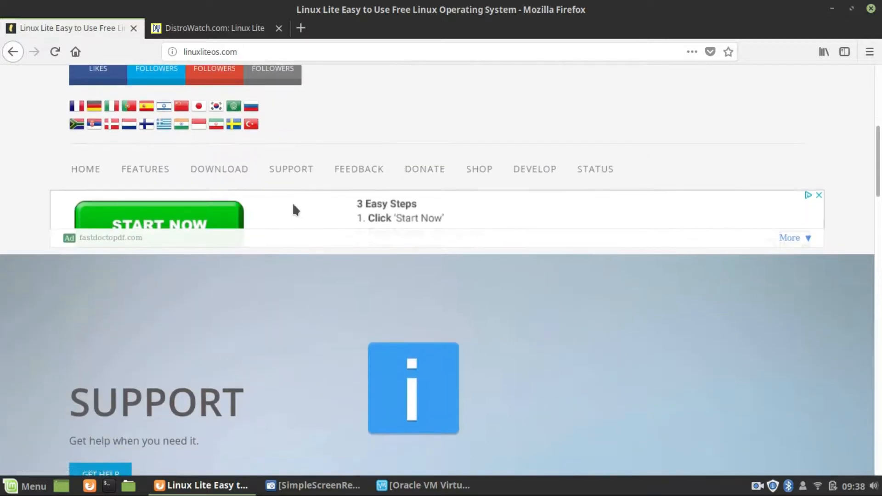
{"action": "scroll", "coordinate": [262, 234], "scroll_direction": "up", "scroll_amount": 10}
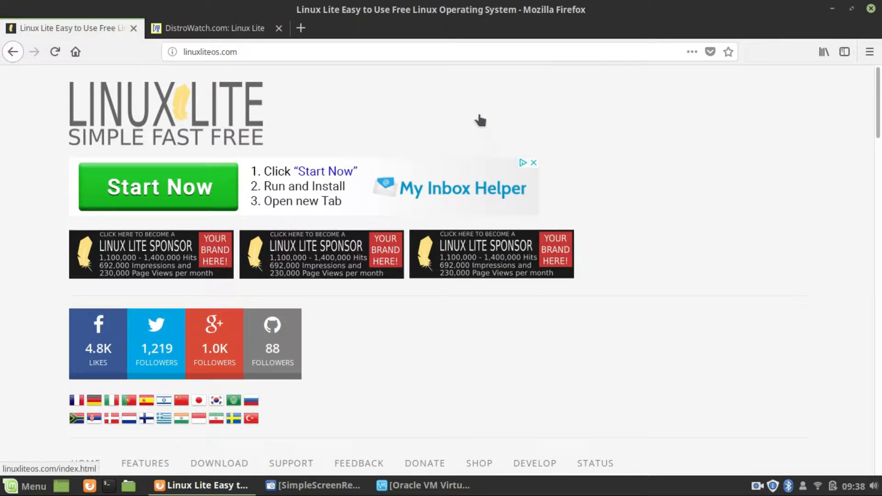
{"action": "scroll", "coordinate": [416, 261], "scroll_direction": "down", "scroll_amount": 4}
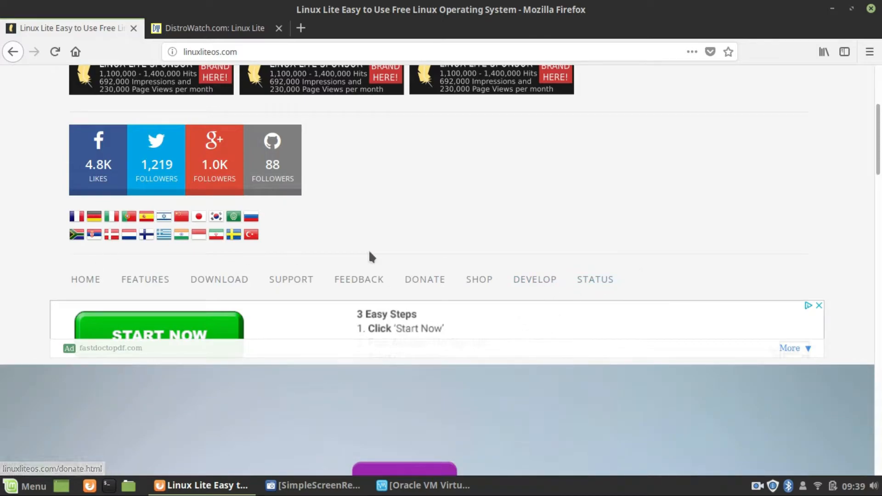
Check the DOWNLOAD menu, then minimize Firefox to reveal the VirtualBox Manager.
{"action": "mouse_move", "coordinate": [205, 280]}
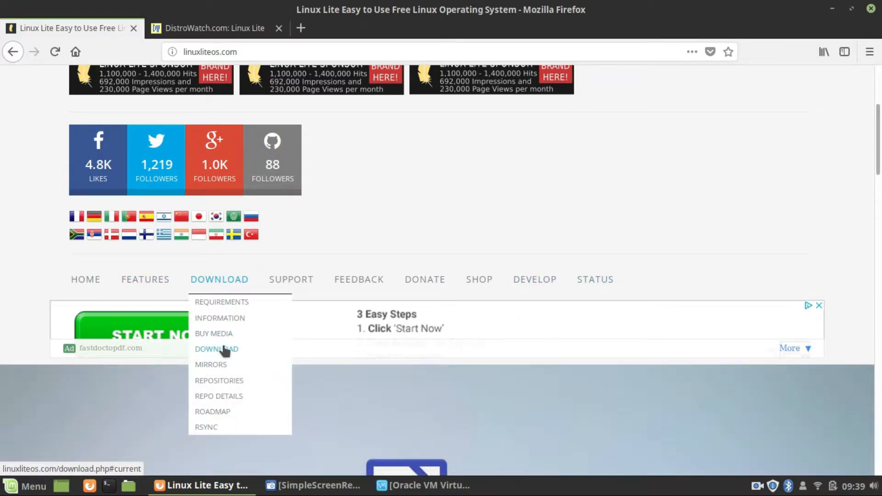
{"action": "scroll", "coordinate": [434, 317], "scroll_direction": "down", "scroll_amount": 5}
{"action": "scroll", "coordinate": [433, 323], "scroll_direction": "down", "scroll_amount": 5}
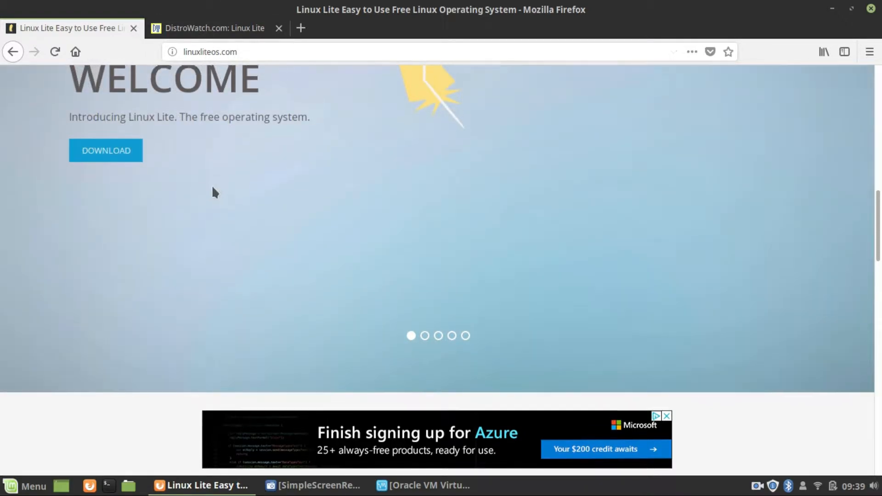
{"action": "scroll", "coordinate": [219, 181], "scroll_direction": "up", "scroll_amount": 10}
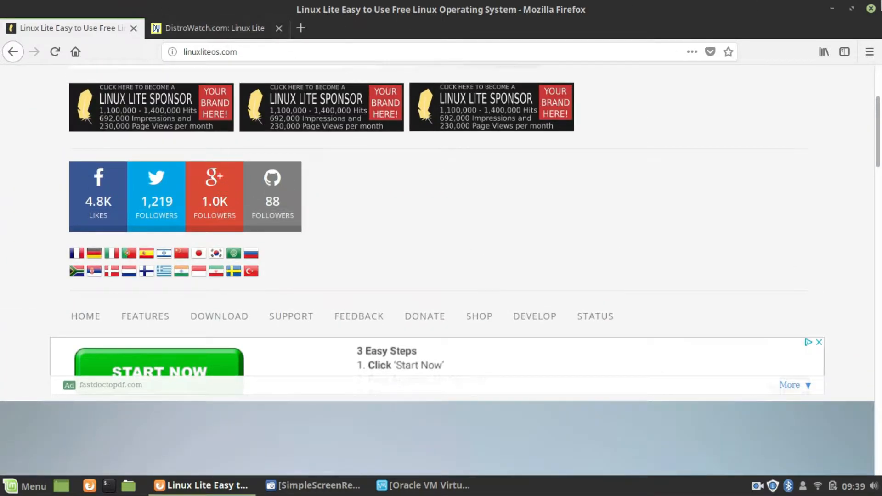
{"action": "left_click", "coordinate": [832, 9]}
Start the LinuxLite virtual machine from VirtualBox Manager and maximize its window.
{"action": "left_click", "coordinate": [431, 482]}
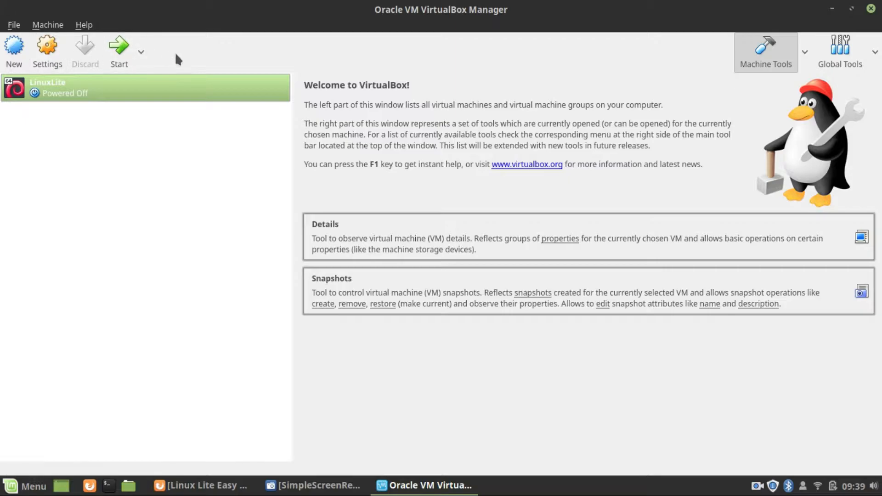
{"action": "left_click", "coordinate": [115, 48]}
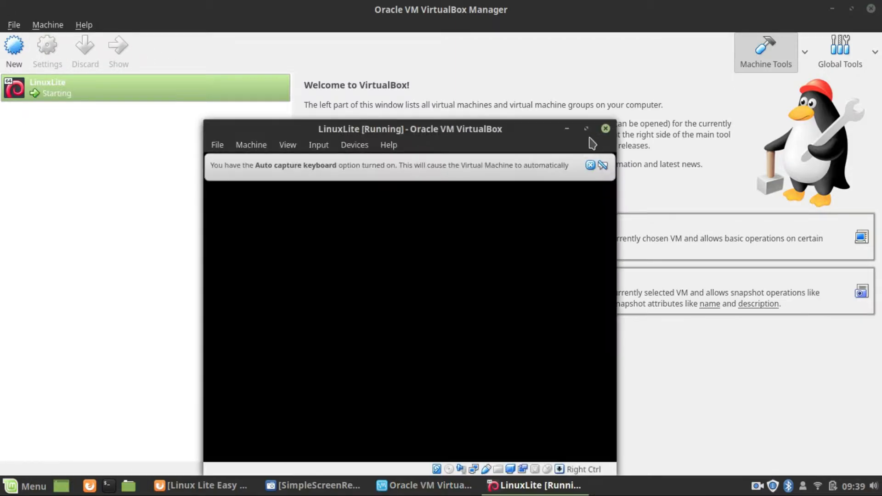
{"action": "left_click", "coordinate": [587, 129]}
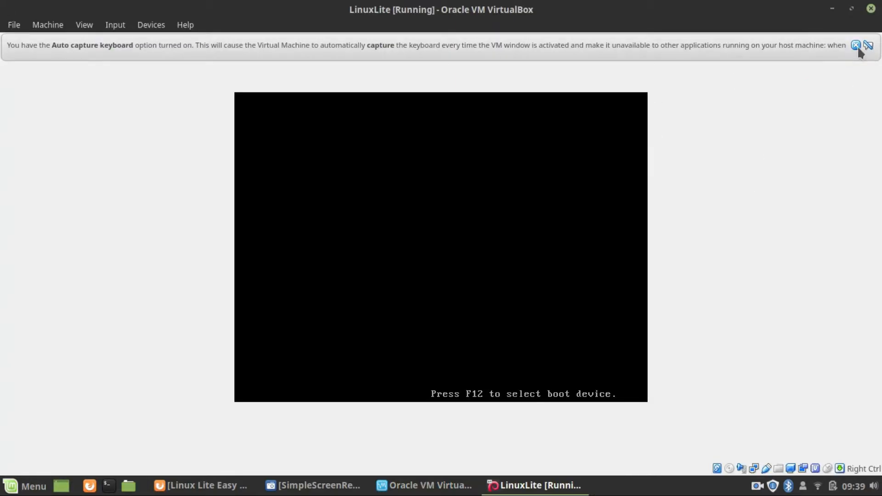
{"action": "left_click", "coordinate": [858, 45]}
Switch the LinuxLite machine to full-screen mode via View > Full-screen Mode and dismiss the notices.
{"action": "left_click", "coordinate": [84, 25]}
{"action": "left_click", "coordinate": [115, 40]}
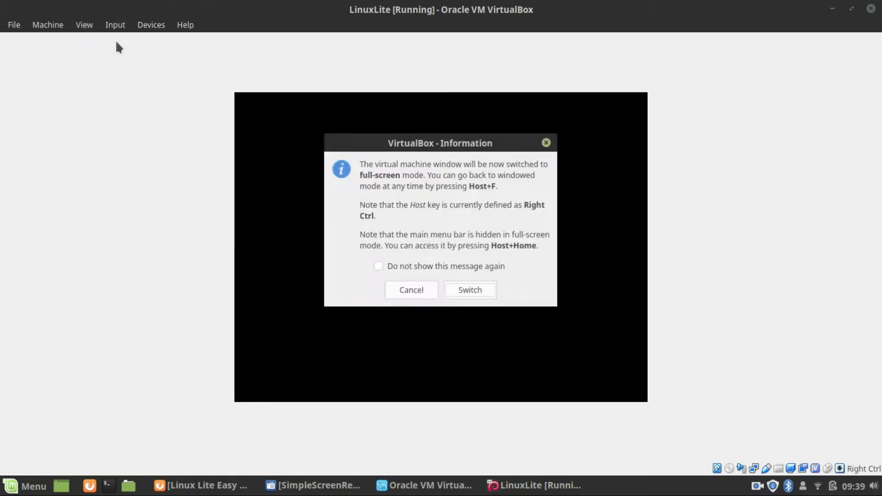
{"action": "left_click", "coordinate": [470, 289]}
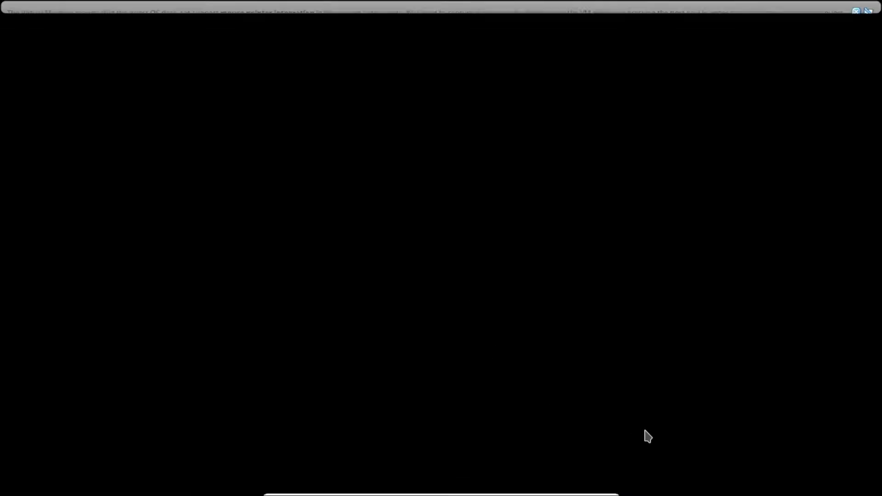
{"action": "left_click", "coordinate": [859, 11]}
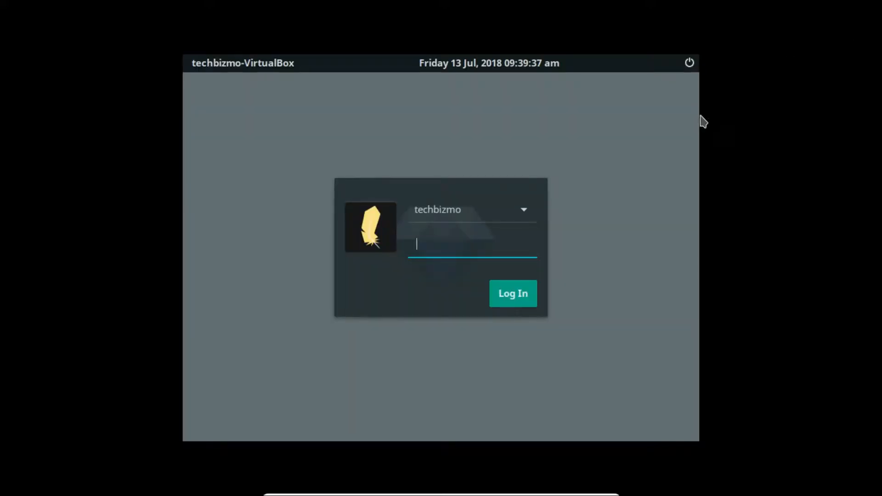
Log in with the account password, then move and minimize the Welcome to Linux Lite dialog.
{"action": "mouse_move", "coordinate": [600, 490]}
{"action": "key", "text": "Return"}
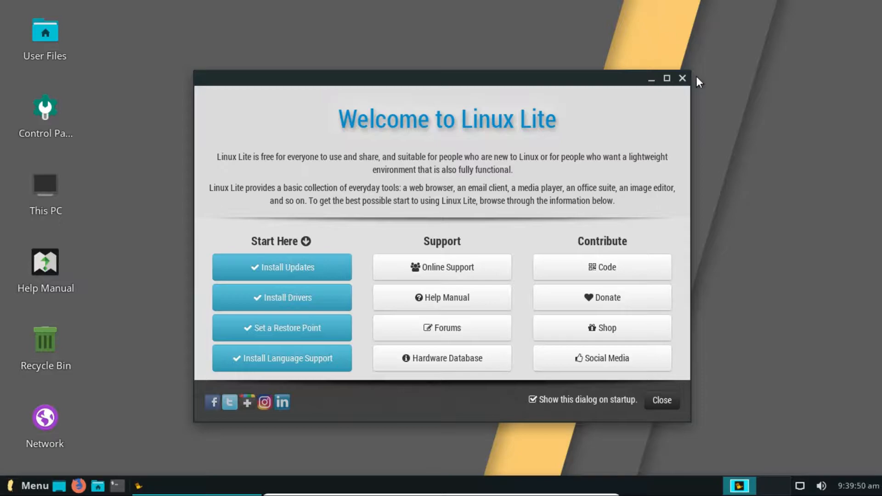
{"action": "left_click_drag", "start_coordinate": [381, 74], "coordinate": [374, 49]}
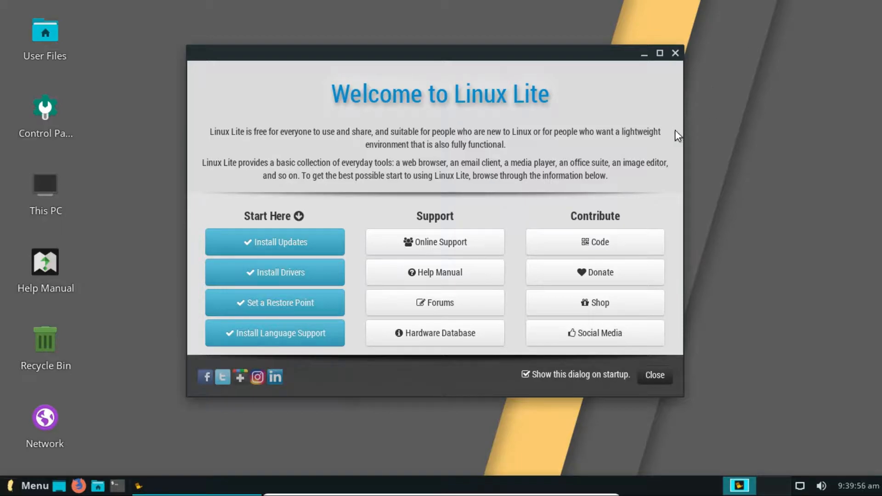
{"action": "left_click", "coordinate": [643, 54]}
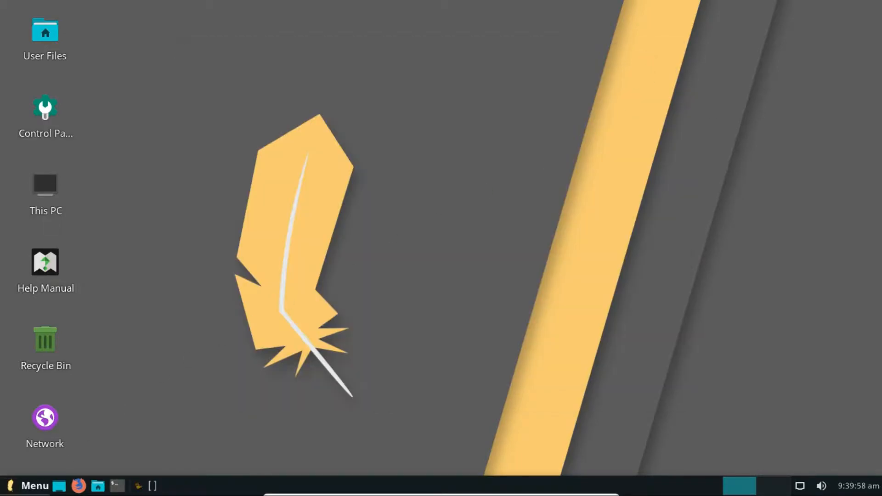
Restore the Welcome to Linux Lite dialog from its taskbar entry.
{"action": "left_click", "coordinate": [133, 488]}
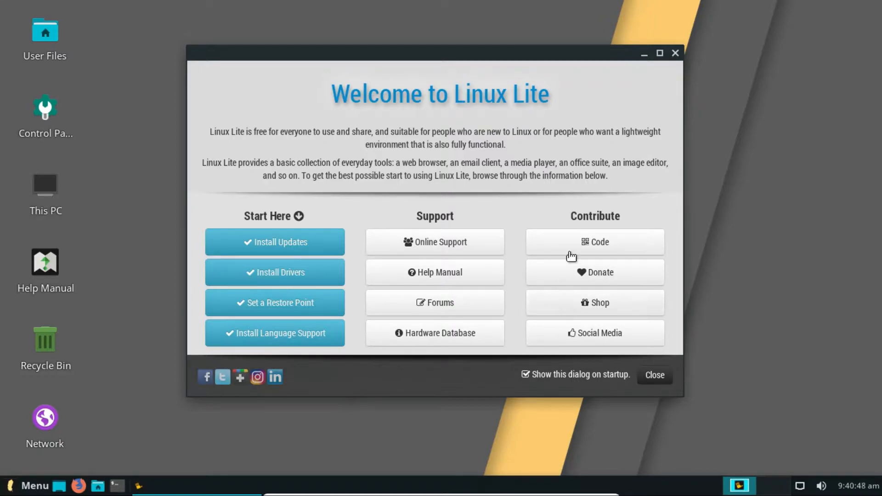
Preview the Starting with Linux Lite and Install Drivers pages, returning to the Welcome page each time.
{"action": "left_click_drag", "start_coordinate": [486, 57], "coordinate": [464, 55]}
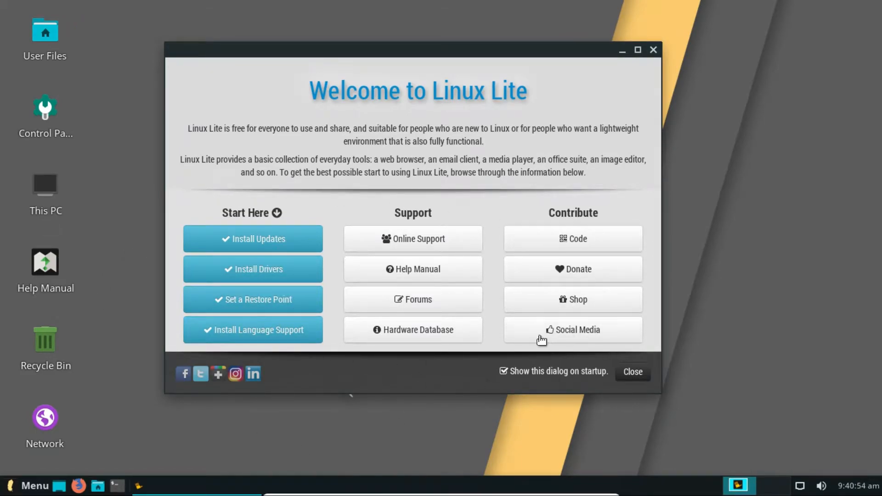
{"action": "mouse_move", "coordinate": [71, 282]}
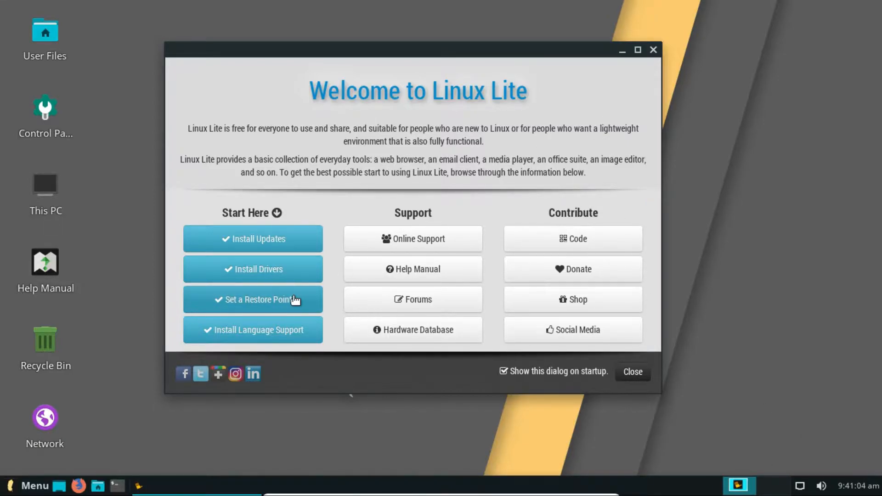
{"action": "left_click", "coordinate": [244, 304]}
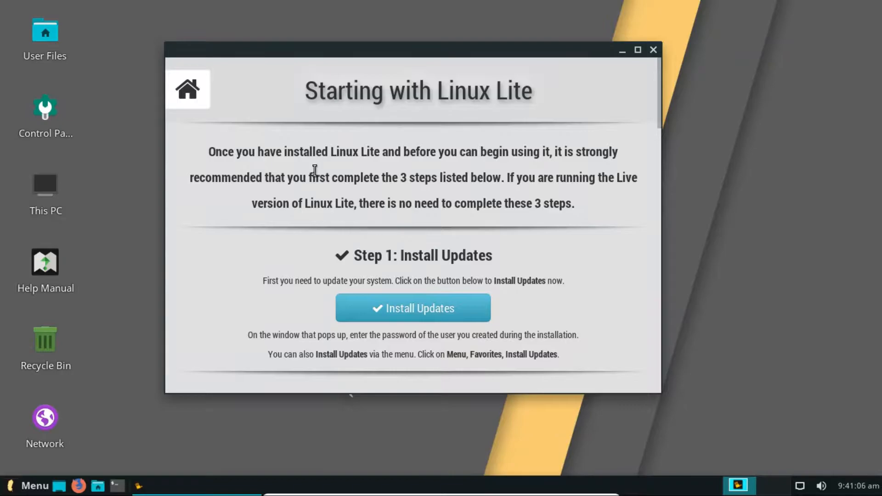
{"action": "left_click", "coordinate": [188, 89]}
{"action": "left_click", "coordinate": [261, 266]}
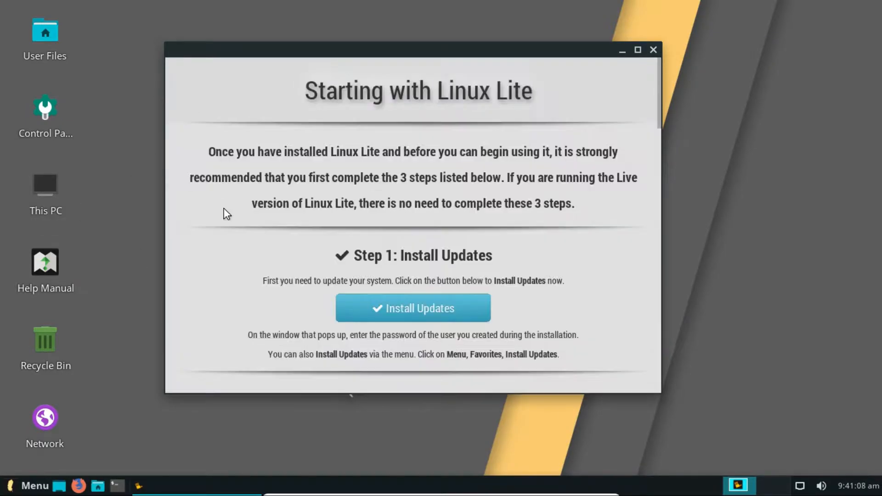
{"action": "left_click", "coordinate": [186, 89]}
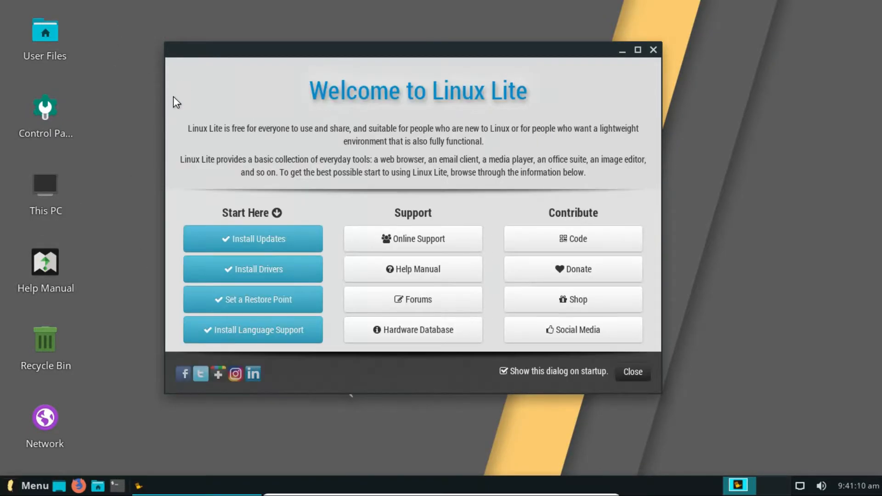
{"action": "left_click", "coordinate": [259, 270]}
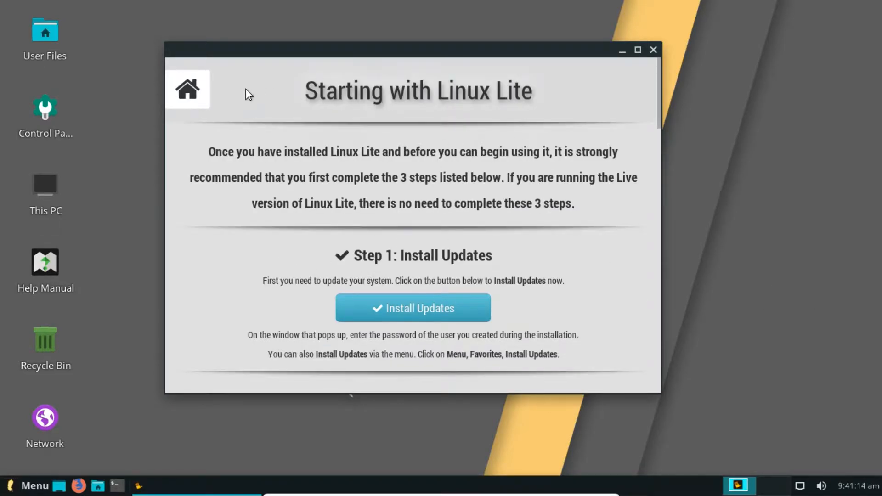
{"action": "left_click", "coordinate": [187, 90]}
Close the Welcome dialog and glance at the July 2018 calendar from the clock.
{"action": "left_click", "coordinate": [653, 49]}
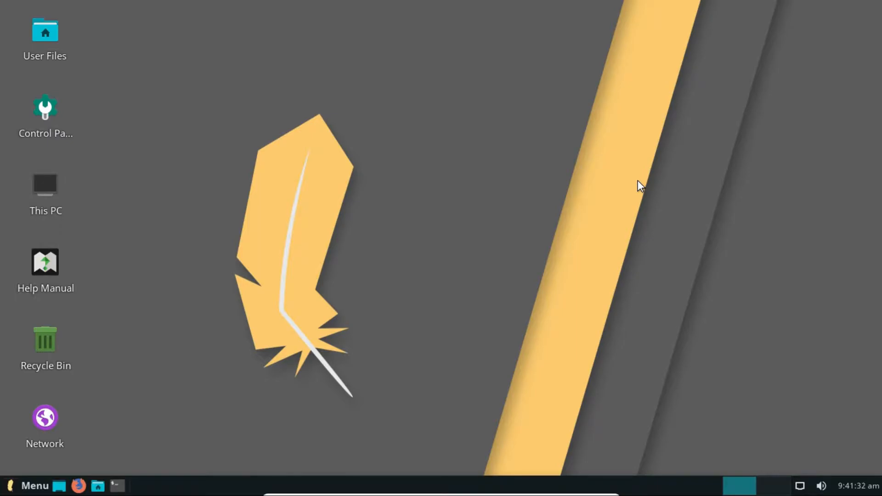
{"action": "left_click", "coordinate": [857, 486]}
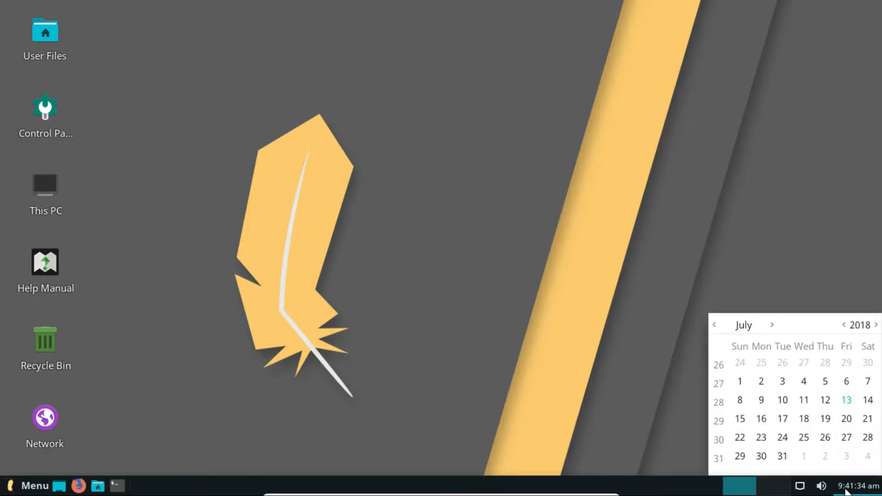
{"action": "left_click", "coordinate": [569, 360]}
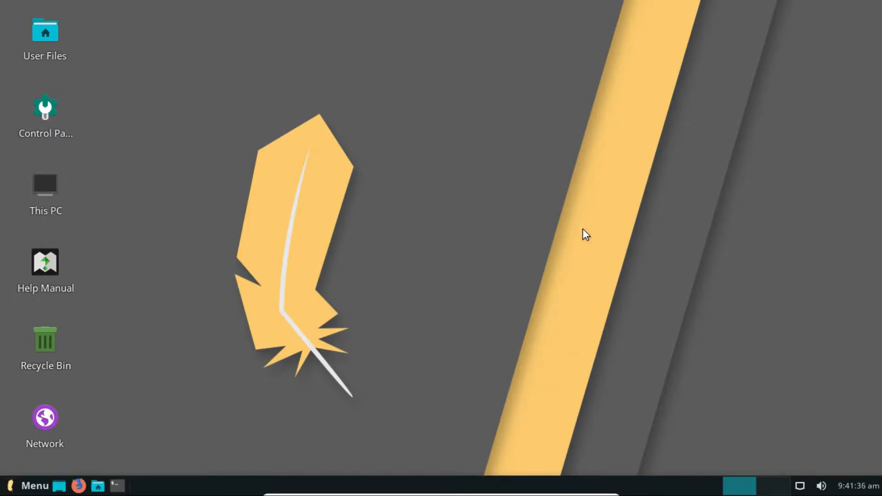
{"action": "left_click", "coordinate": [34, 485]}
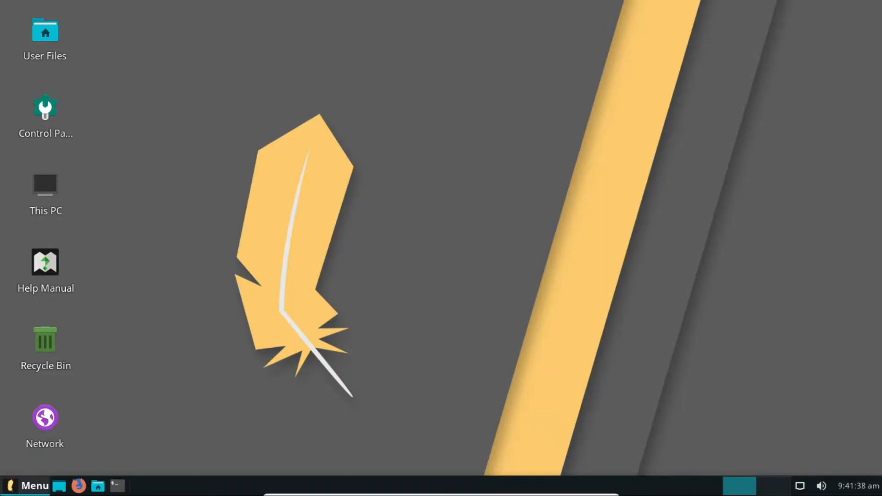
{"action": "left_click", "coordinate": [345, 411]}
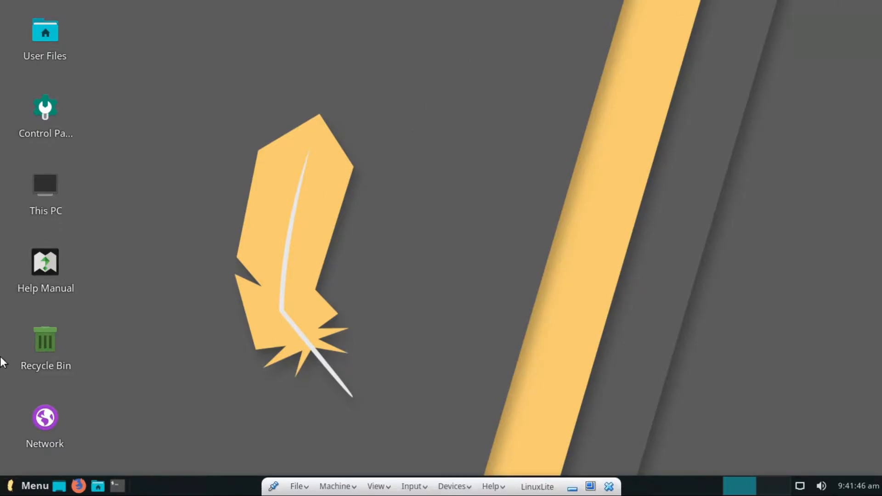
{"action": "left_click", "coordinate": [28, 486]}
{"action": "left_click", "coordinate": [28, 486]}
{"action": "mouse_move", "coordinate": [61, 206]}
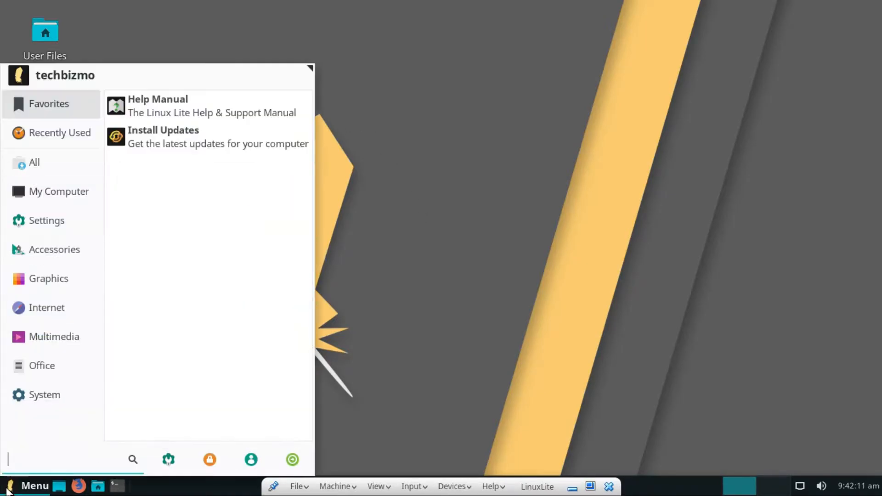
{"action": "left_click", "coordinate": [10, 488]}
{"action": "left_click", "coordinate": [7, 280]}
{"action": "left_click", "coordinate": [51, 385]}
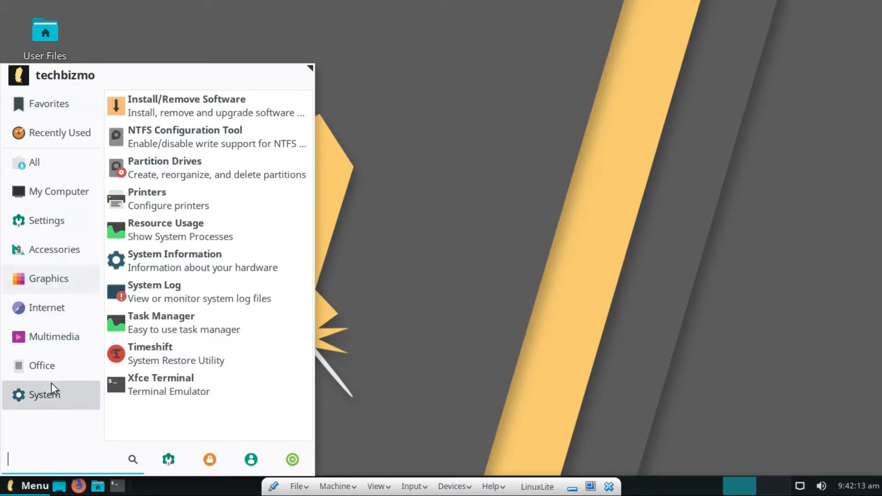
{"action": "left_click", "coordinate": [63, 163]}
{"action": "left_click", "coordinate": [66, 139]}
{"action": "left_click", "coordinate": [46, 308]}
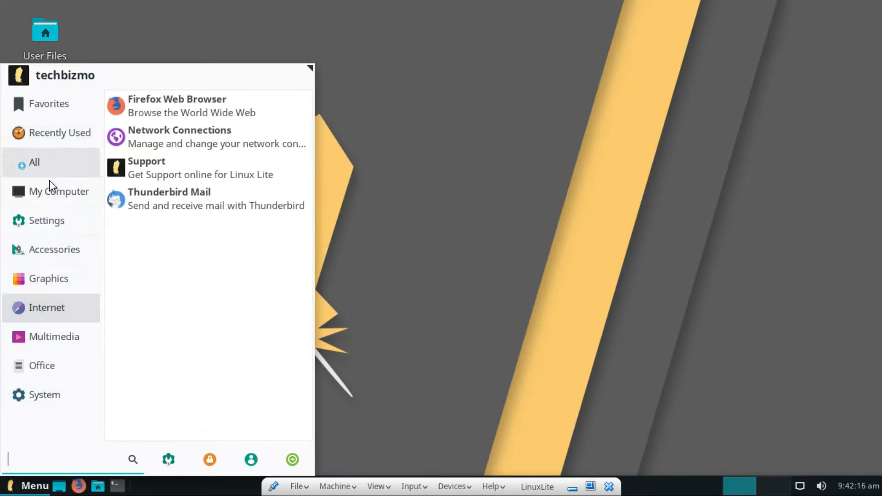
{"action": "left_click", "coordinate": [46, 200]}
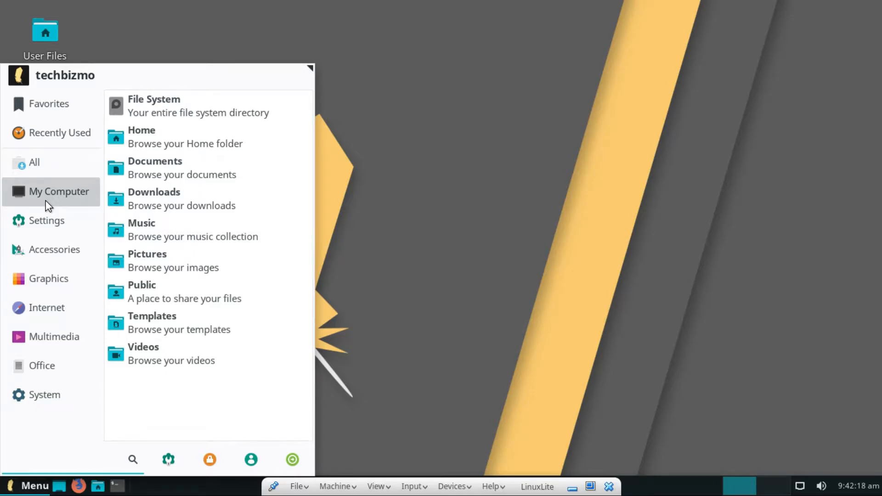
{"action": "left_click", "coordinate": [31, 174]}
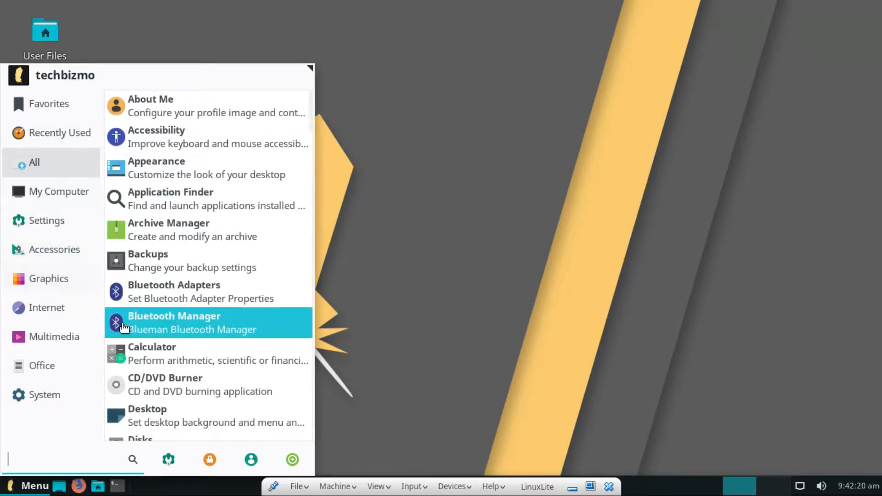
{"action": "left_click", "coordinate": [472, 113]}
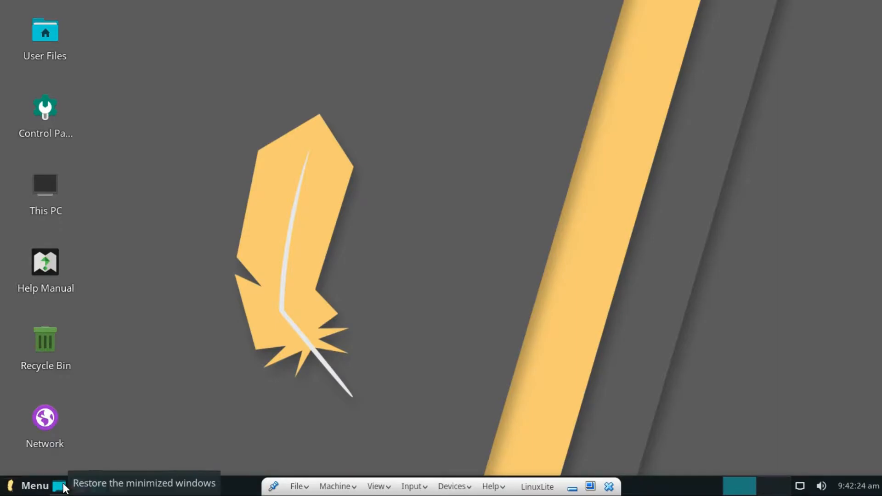
{"action": "left_click", "coordinate": [59, 486]}
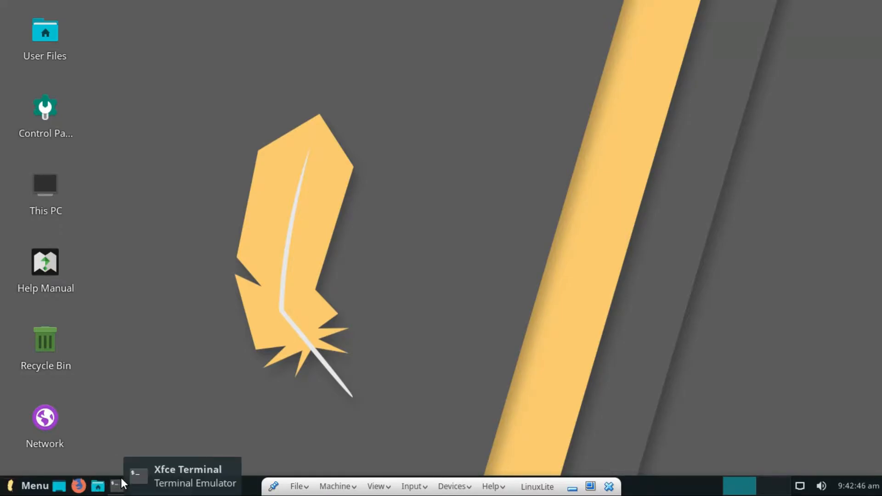
Open a terminal and run 'sudo apt update'.
{"action": "left_click", "coordinate": [121, 483]}
{"action": "left_click_drag", "start_coordinate": [318, 4], "coordinate": [559, 53]}
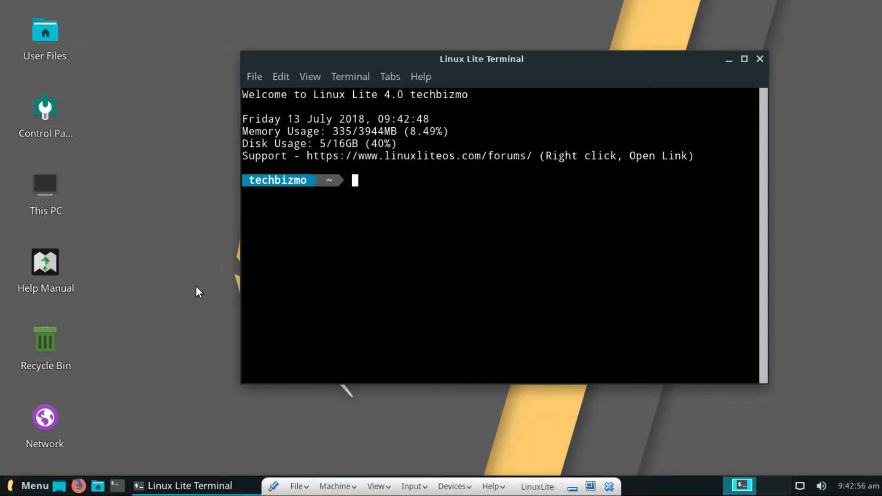
{"action": "type", "text": "sudo a"}
{"action": "key", "text": "BackSpace"}
{"action": "key", "text": "BackSpace"}
{"action": "type", "text": "apt update"}
{"action": "key", "text": "Return"}
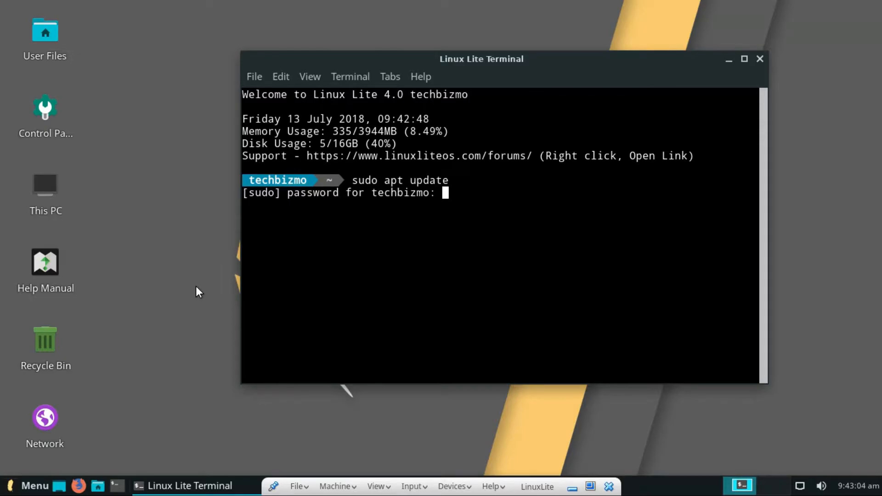
Enter the administrator password, interrupt the update with Ctrl+C, close the terminal, and check workspaces.
{"action": "key", "text": "Return"}
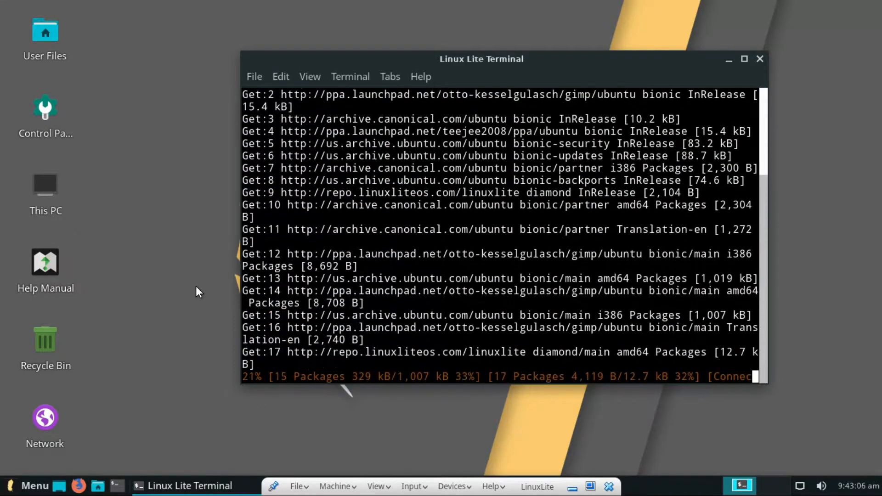
{"action": "key", "text": "ctrl+c"}
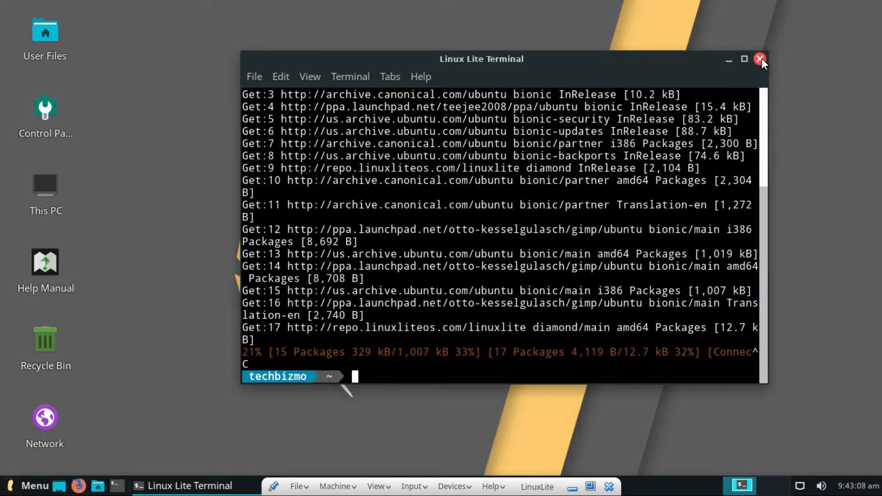
{"action": "left_click", "coordinate": [760, 59]}
{"action": "left_click", "coordinate": [773, 484]}
{"action": "left_click", "coordinate": [738, 485]}
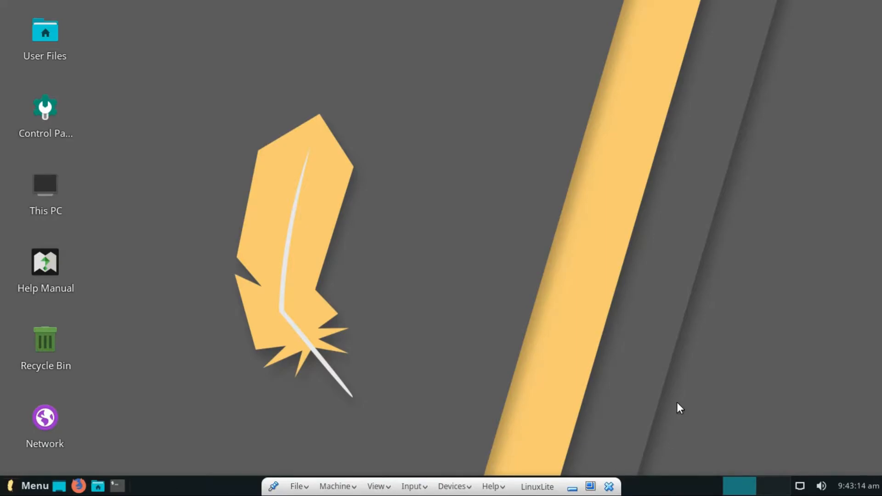
{"action": "mouse_move", "coordinate": [493, 495]}
{"action": "left_click", "coordinate": [774, 488]}
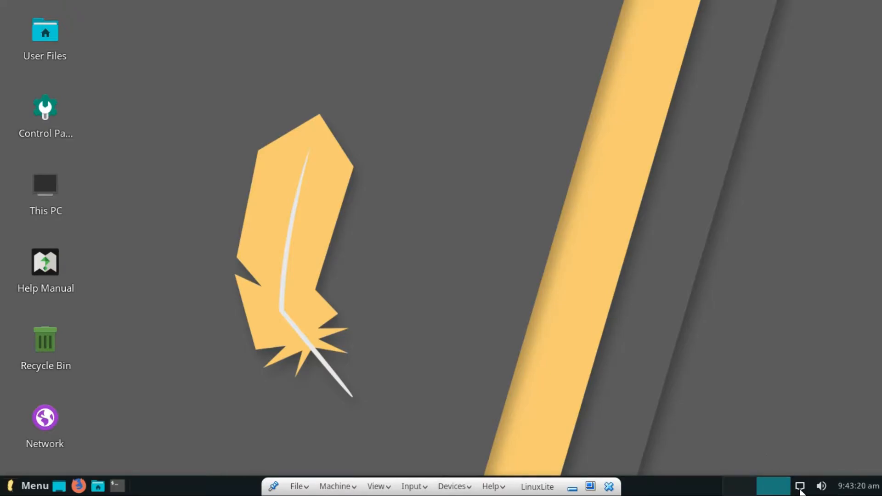
{"action": "left_click", "coordinate": [800, 489]}
{"action": "left_click", "coordinate": [800, 489]}
{"action": "left_click", "coordinate": [823, 487]}
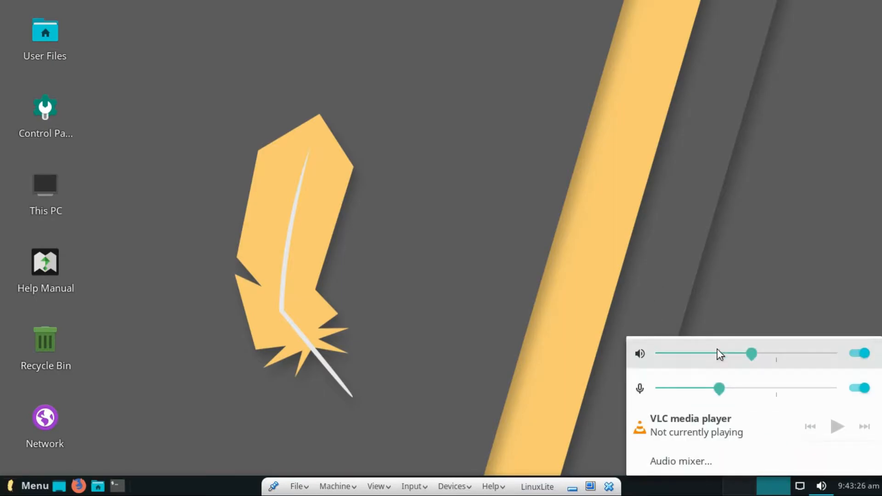
{"action": "left_click_drag", "start_coordinate": [718, 388], "coordinate": [769, 387]}
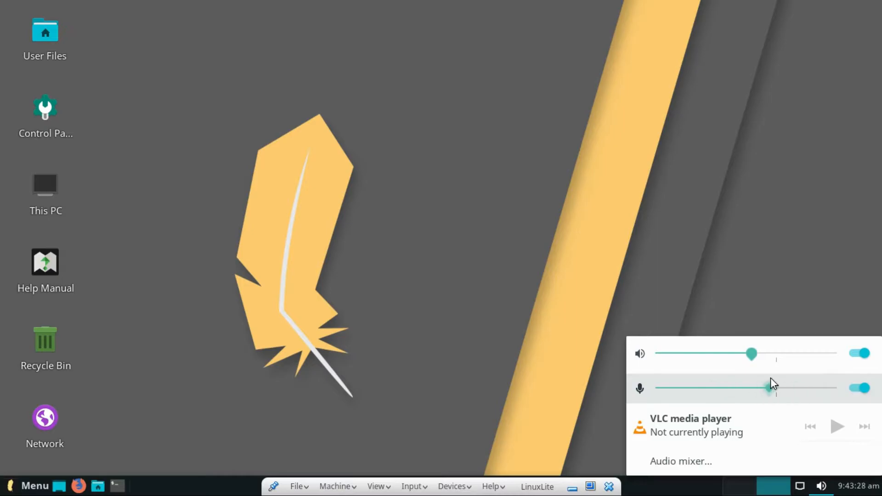
{"action": "mouse_move", "coordinate": [749, 353]}
{"action": "left_mouse_down"}
{"action": "mouse_move", "coordinate": [784, 351]}
{"action": "mouse_move", "coordinate": [740, 354]}
{"action": "left_mouse_up"}
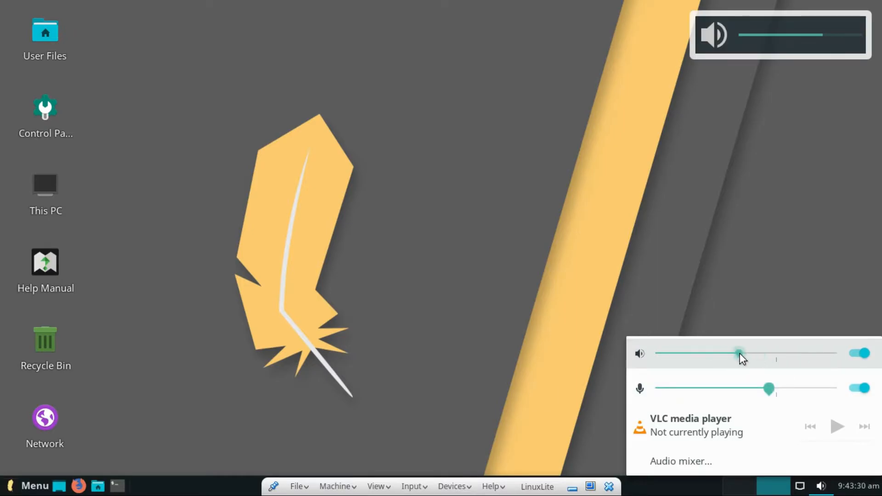
{"action": "left_click", "coordinate": [765, 27]}
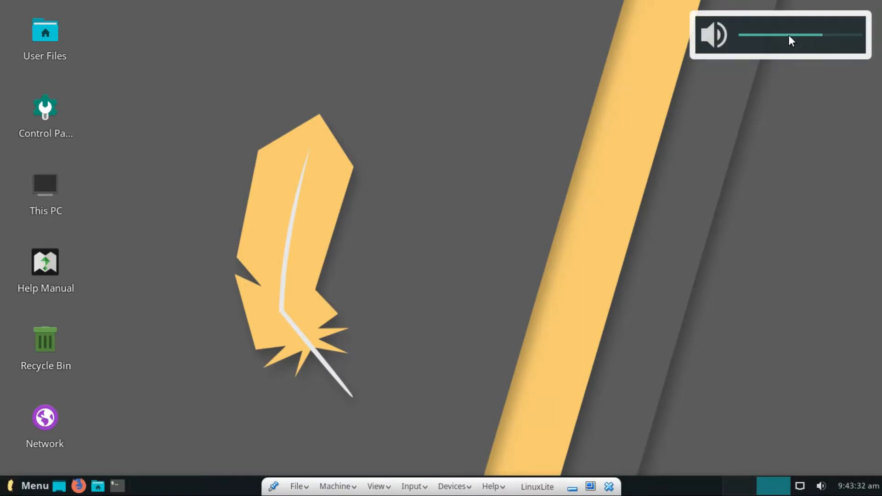
{"action": "left_click", "coordinate": [820, 487]}
{"action": "left_click_drag", "start_coordinate": [737, 355], "coordinate": [788, 355]}
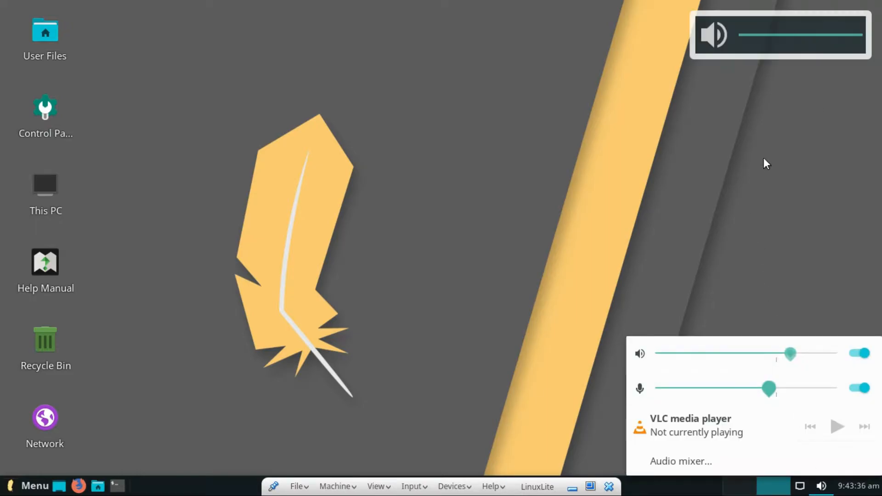
{"action": "left_click", "coordinate": [809, 35]}
{"action": "left_click", "coordinate": [858, 485]}
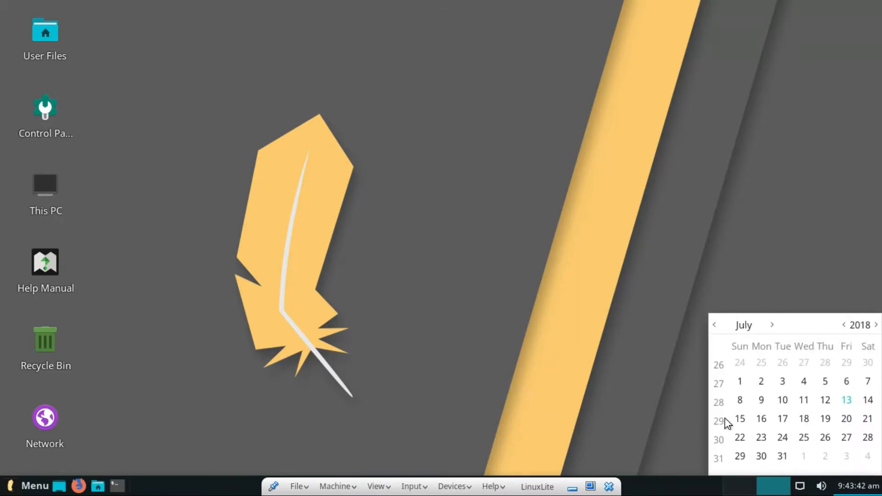
{"action": "left_click", "coordinate": [496, 378]}
{"action": "left_click", "coordinate": [10, 494]}
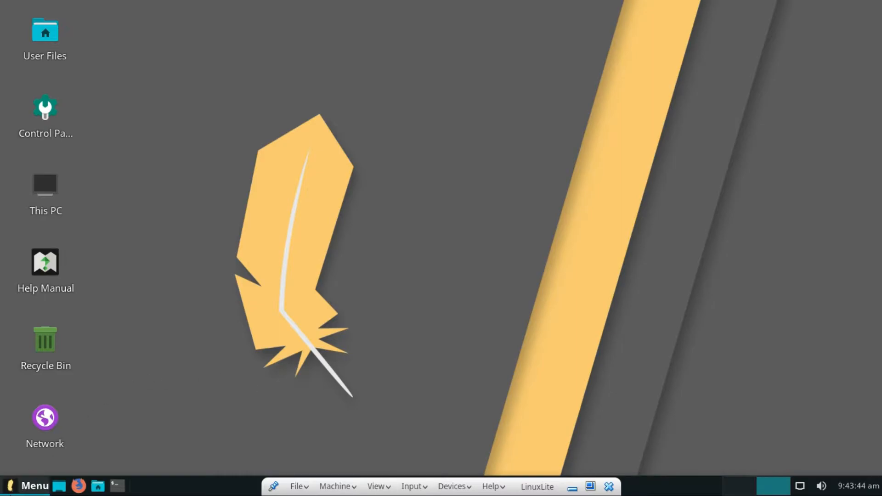
{"action": "left_click", "coordinate": [18, 406]}
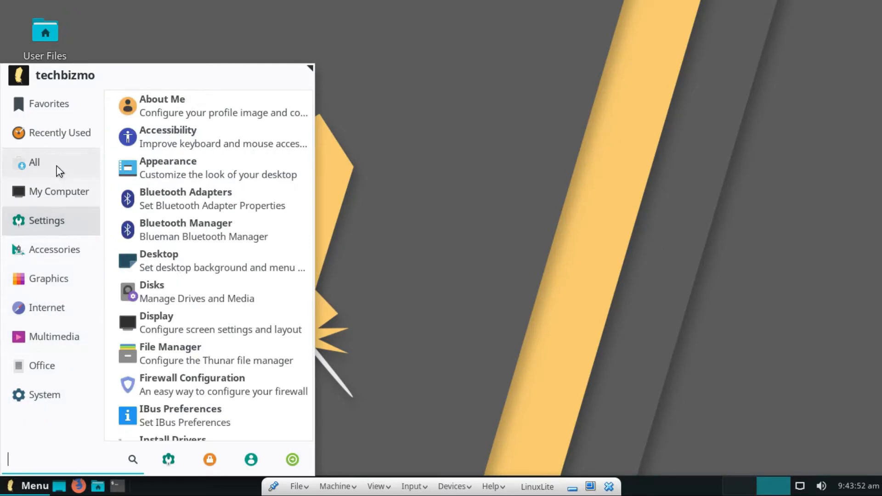
Search the Whisker Menu for 'settings' and launch the Settings Manager.
{"action": "mouse_move", "coordinate": [57, 166]}
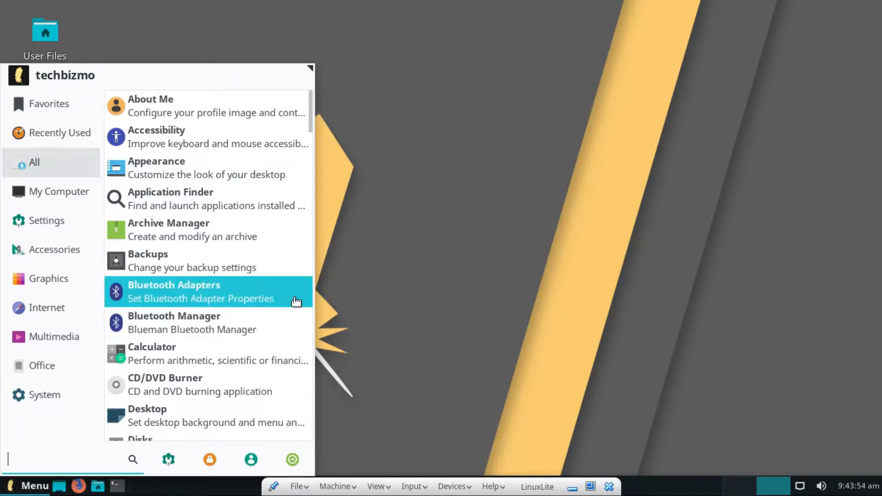
{"action": "scroll", "coordinate": [267, 301], "scroll_direction": "down", "scroll_amount": 1}
{"action": "scroll", "coordinate": [252, 266], "scroll_direction": "down", "scroll_amount": 3}
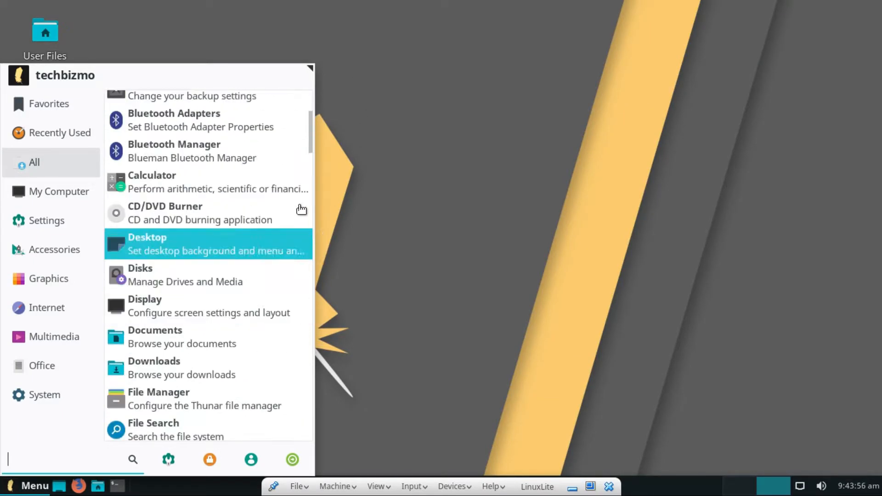
{"action": "scroll", "coordinate": [232, 254], "scroll_direction": "down", "scroll_amount": 15}
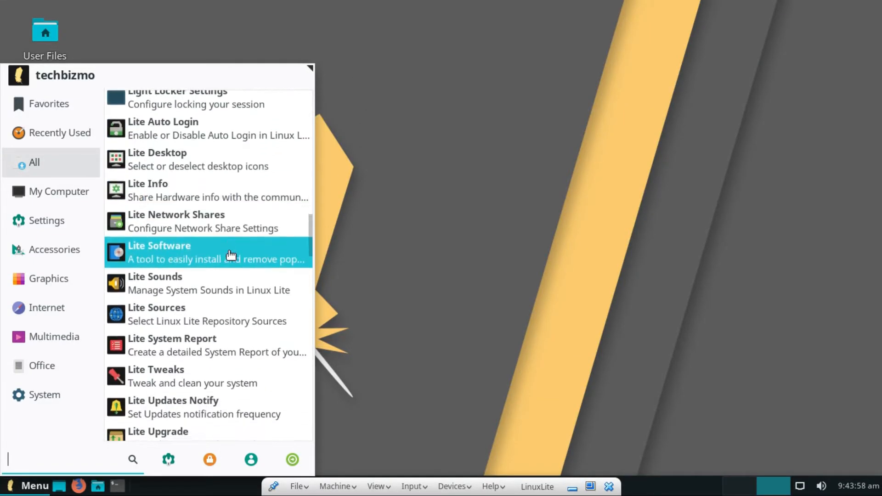
{"action": "type", "text": "p"}
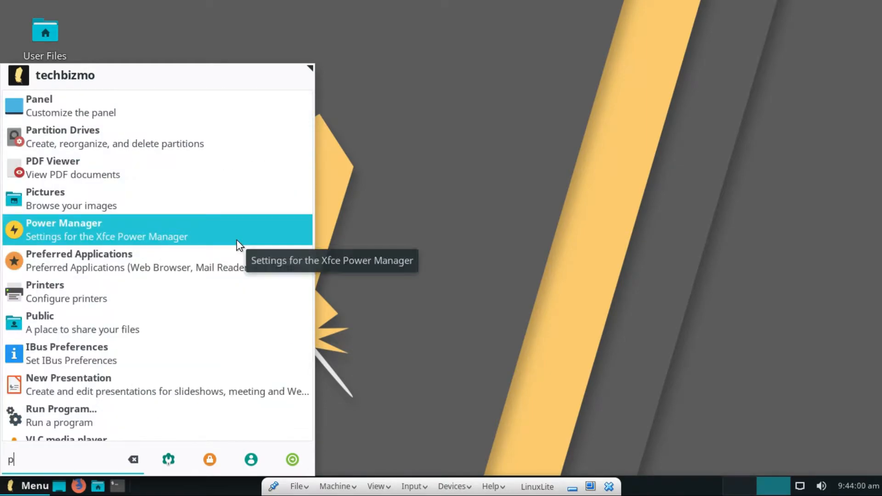
{"action": "type", "text": "refere"}
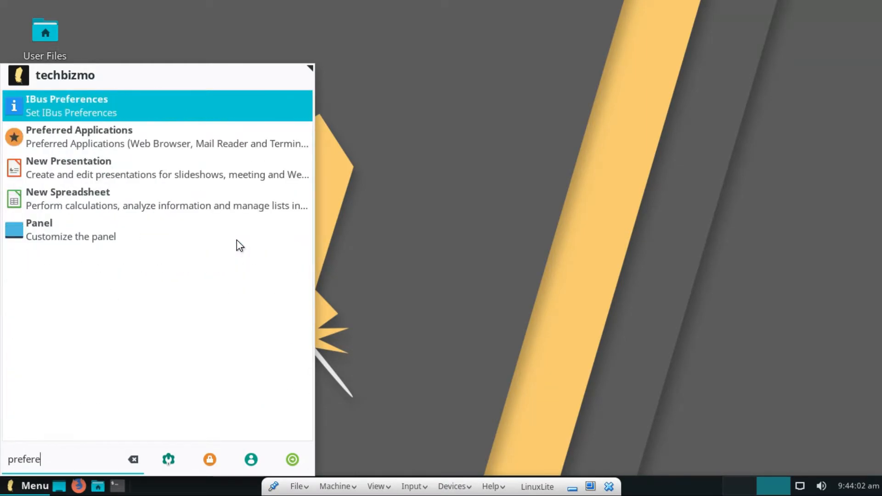
{"action": "key", "text": "BackSpace"}
{"action": "key", "text": "BackSpace"}
{"action": "key", "text": "BackSpace"}
{"action": "key", "text": "BackSpace"}
{"action": "key", "text": "BackSpace"}
{"action": "key", "text": "BackSpace"}
{"action": "key", "text": "BackSpace"}
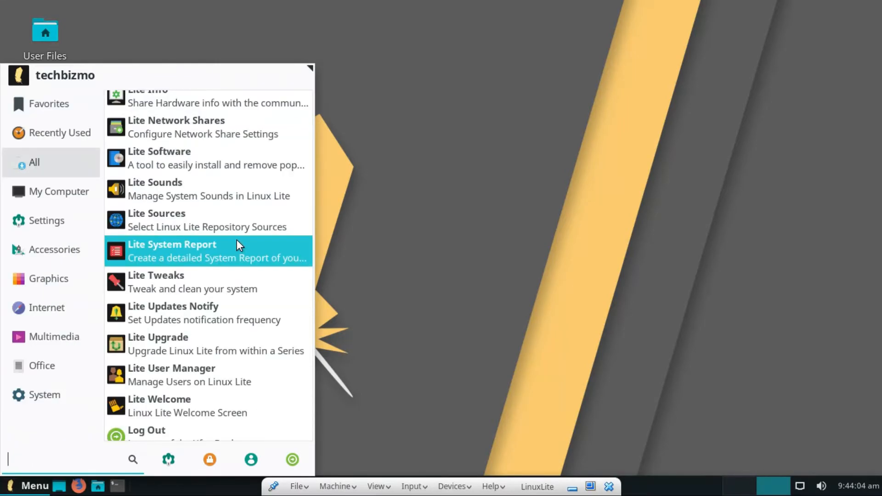
{"action": "type", "text": "settings"}
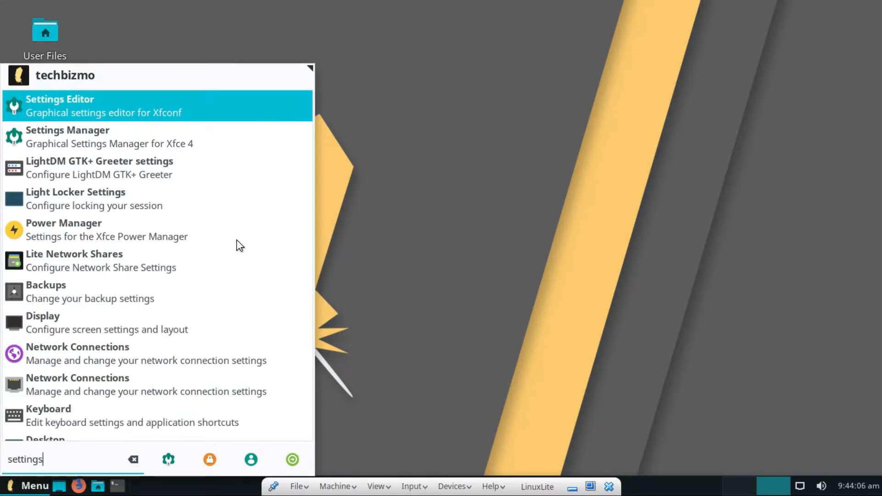
{"action": "key", "text": "Down"}
{"action": "key", "text": "Return"}
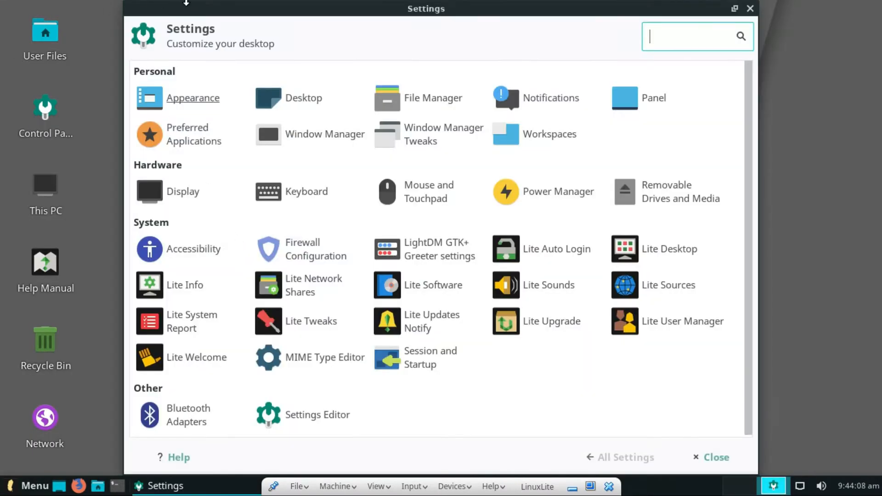
Maximize Settings, leave full-screen, then switch the LinuxLite machine back to full-screen mode.
{"action": "left_click", "coordinate": [735, 9]}
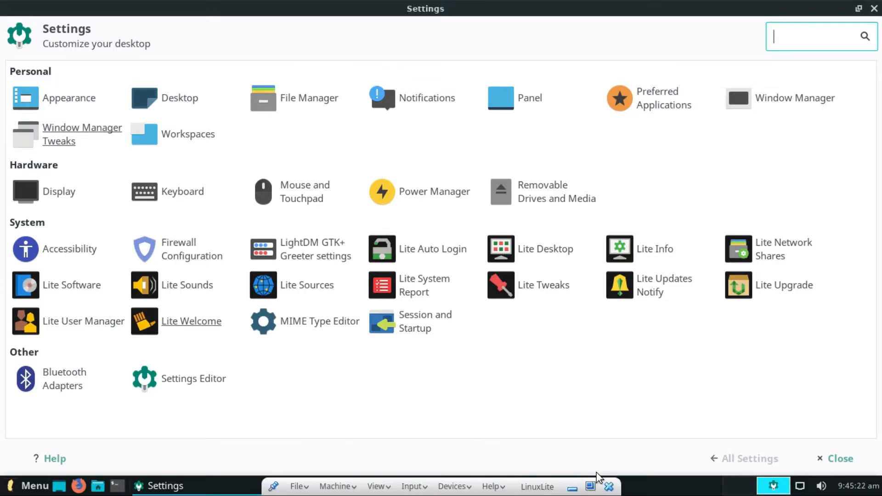
{"action": "left_click", "coordinate": [590, 484]}
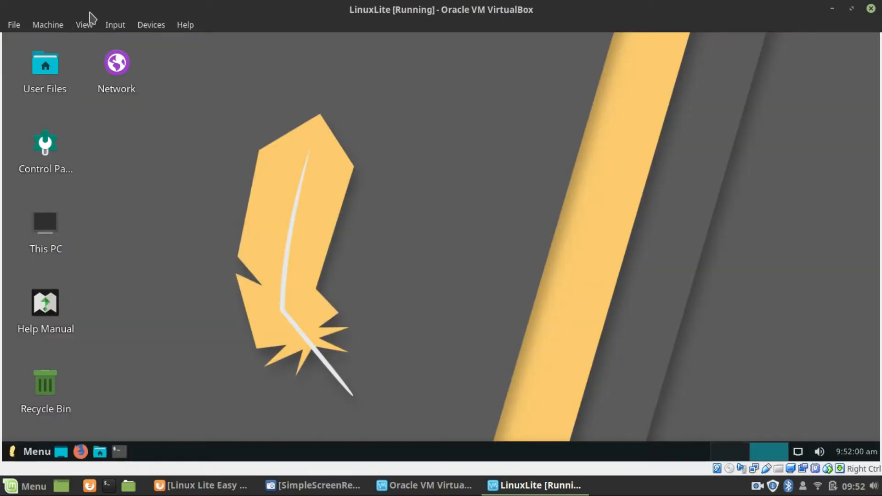
{"action": "left_click", "coordinate": [85, 27]}
{"action": "left_click", "coordinate": [93, 31]}
{"action": "left_click", "coordinate": [94, 30]}
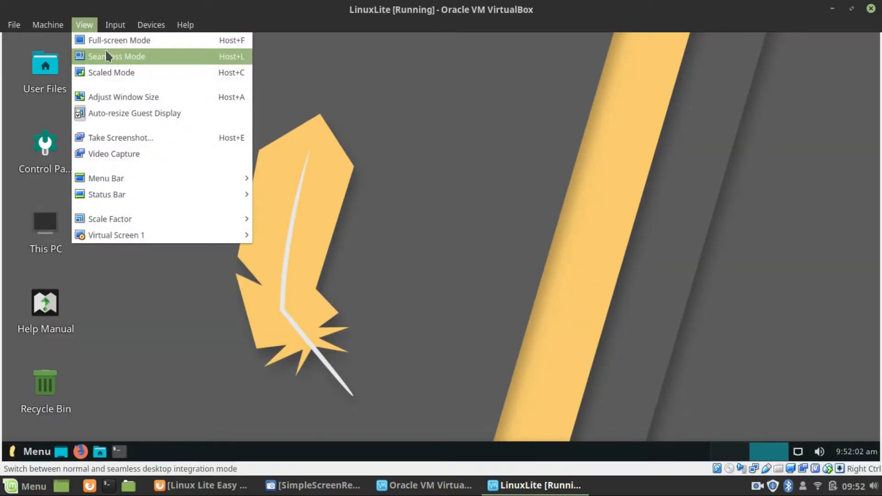
{"action": "left_click", "coordinate": [99, 37]}
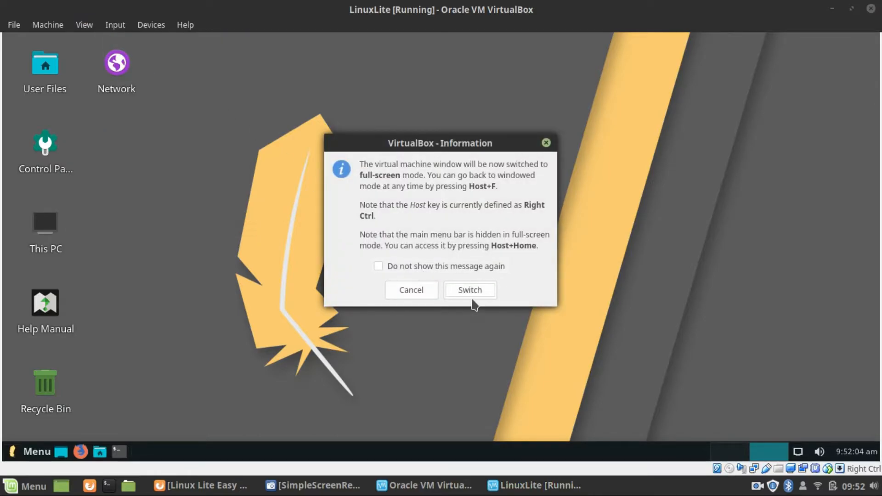
{"action": "left_click", "coordinate": [471, 294]}
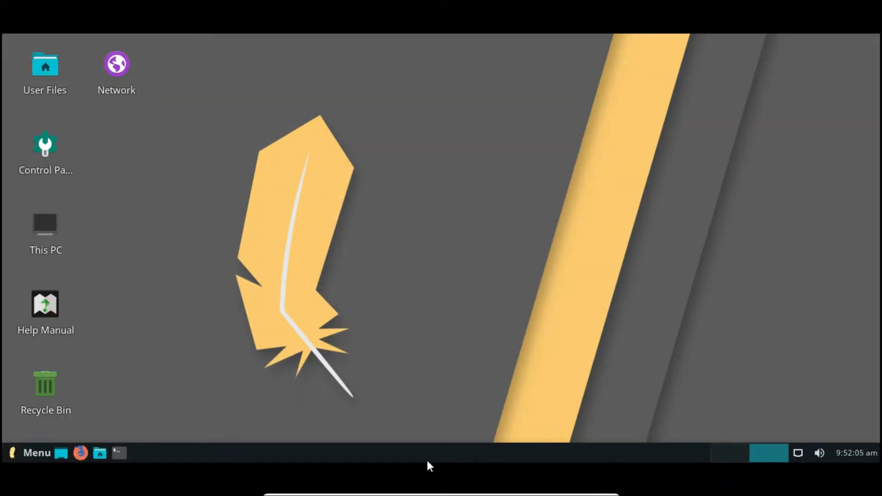
Launch Settings Manager from Recently Used and open Appearance, showing styles like Adapta and Greybird.
{"action": "left_click", "coordinate": [19, 487]}
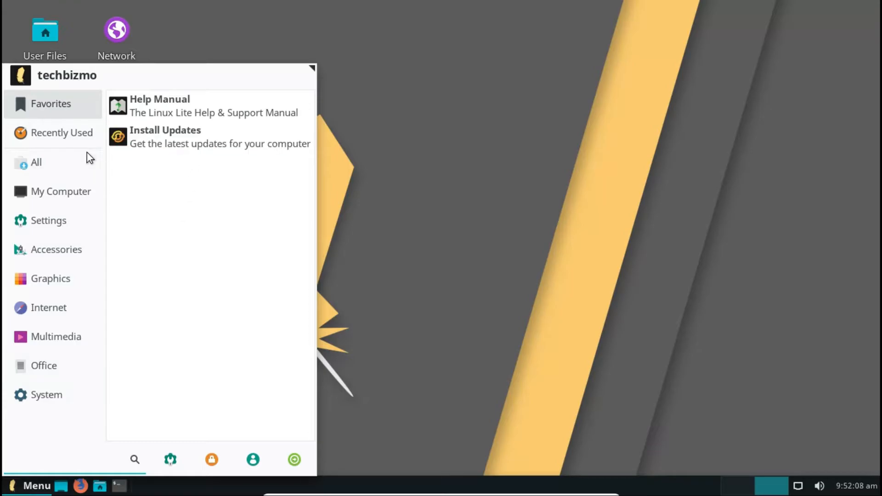
{"action": "mouse_move", "coordinate": [65, 137]}
{"action": "left_click", "coordinate": [174, 115]}
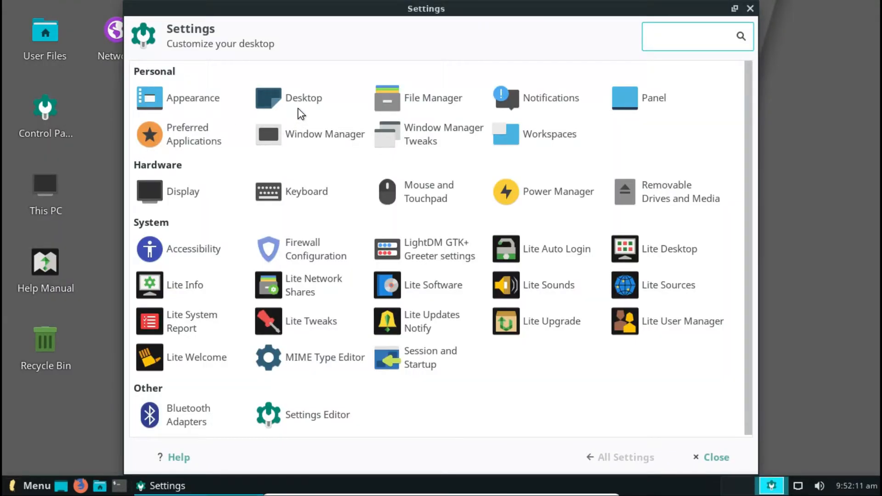
{"action": "left_click", "coordinate": [186, 95]}
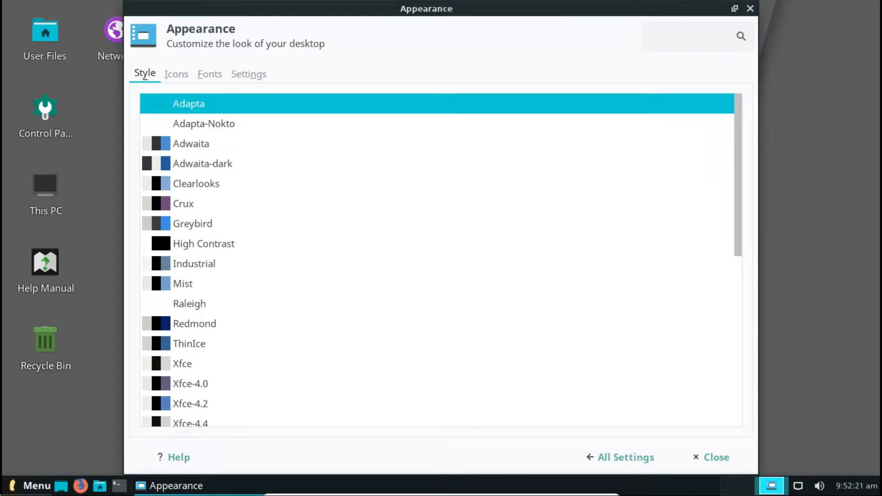
{"action": "left_click", "coordinate": [27, 485]}
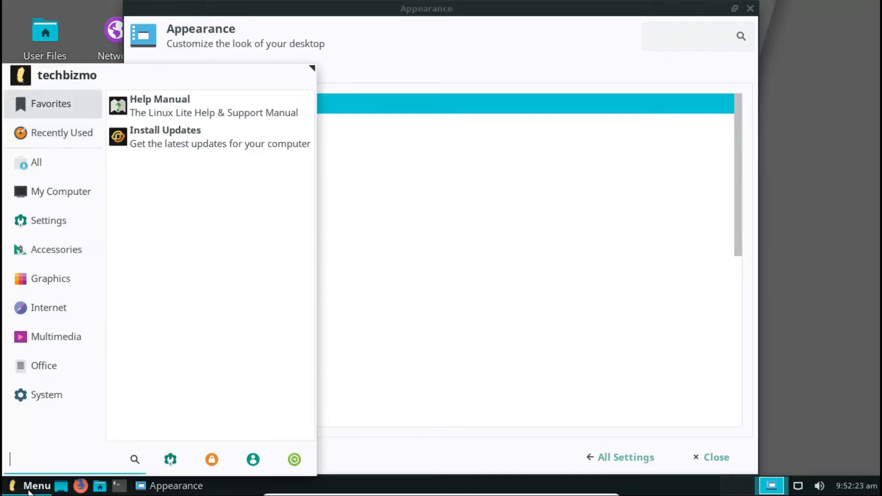
{"action": "left_click", "coordinate": [28, 491]}
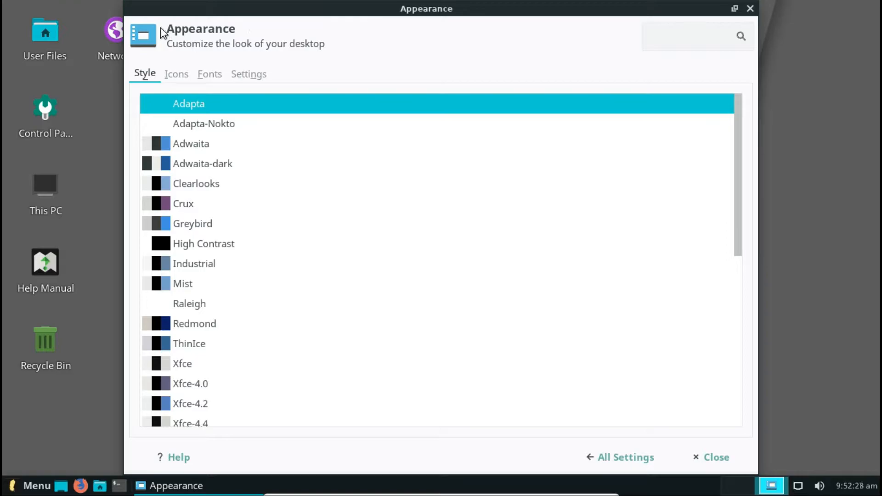
Look through Window Manager Tweaks' Focus, Accessibility, Placement, Workspaces and Compositor tabs, then return to All Settings.
{"action": "left_click", "coordinate": [620, 457]}
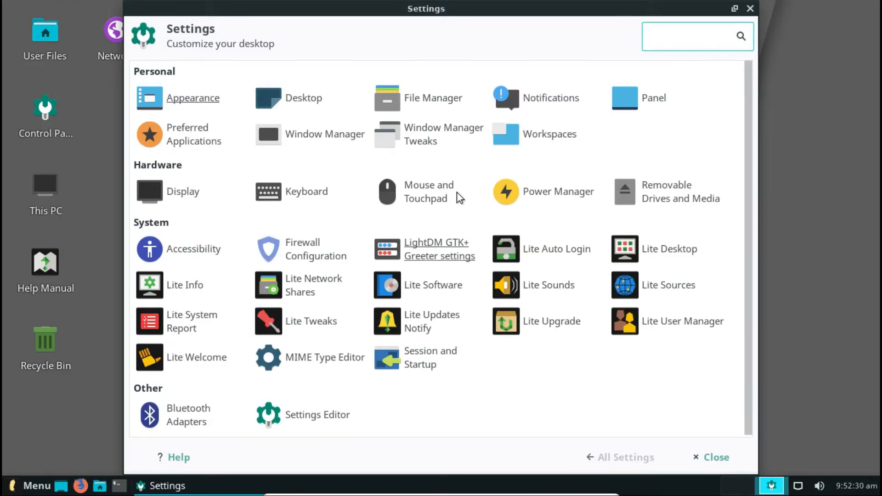
{"action": "left_click", "coordinate": [443, 140]}
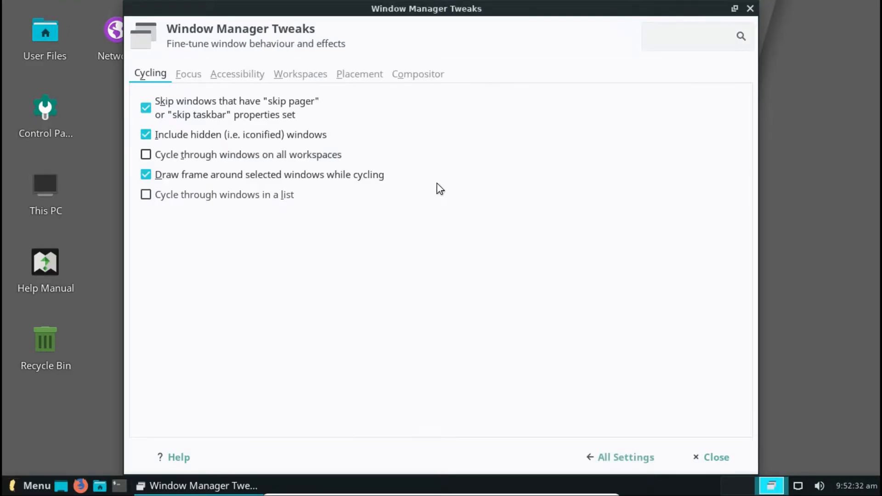
{"action": "left_click", "coordinate": [201, 81]}
{"action": "left_click", "coordinate": [253, 77]}
{"action": "left_click", "coordinate": [337, 77]}
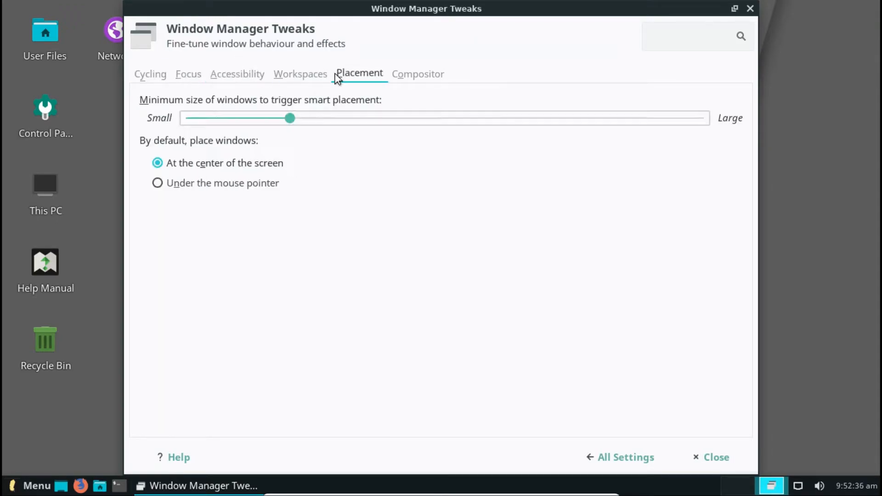
{"action": "left_click", "coordinate": [311, 75]}
{"action": "left_click", "coordinate": [363, 74]}
{"action": "left_click", "coordinate": [400, 74]}
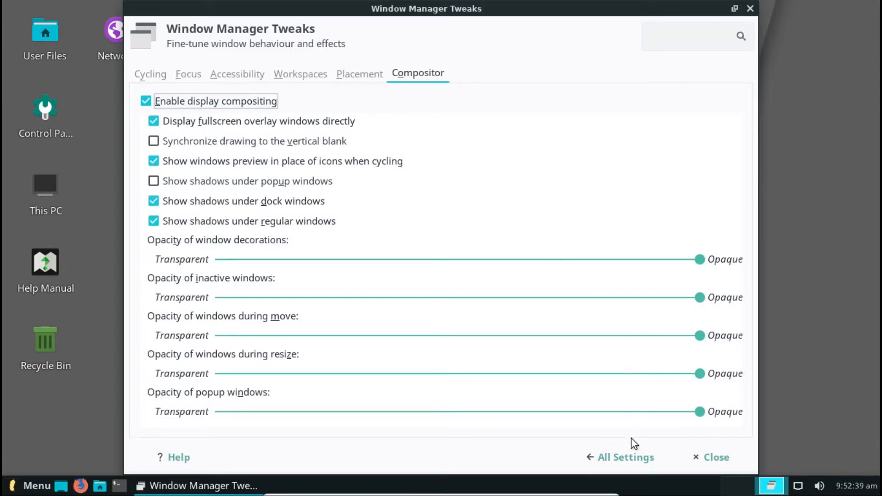
{"action": "left_click", "coordinate": [625, 458]}
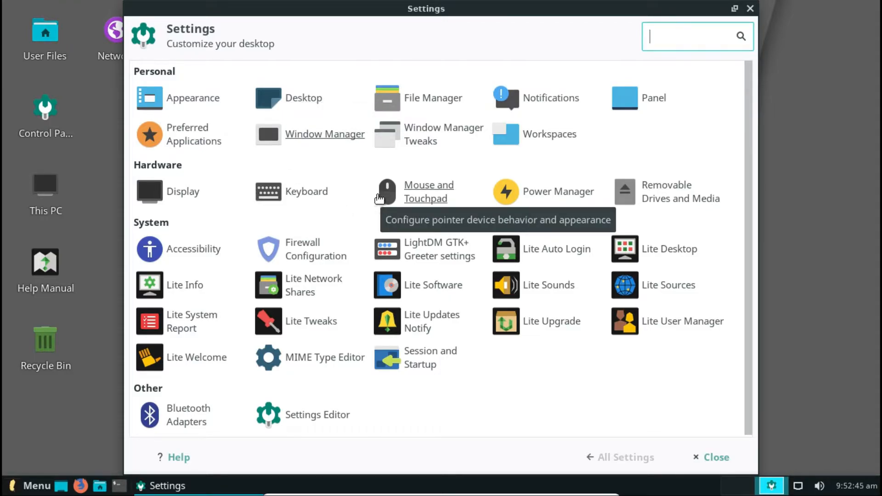
In Panel settings, raise the Row Size from 30 to 31 pixels and go back to All Settings.
{"action": "left_click", "coordinate": [648, 98]}
{"action": "mouse_move", "coordinate": [310, 280]}
{"action": "left_mouse_down"}
{"action": "mouse_move", "coordinate": [387, 279]}
{"action": "mouse_move", "coordinate": [299, 286]}
{"action": "left_mouse_up"}
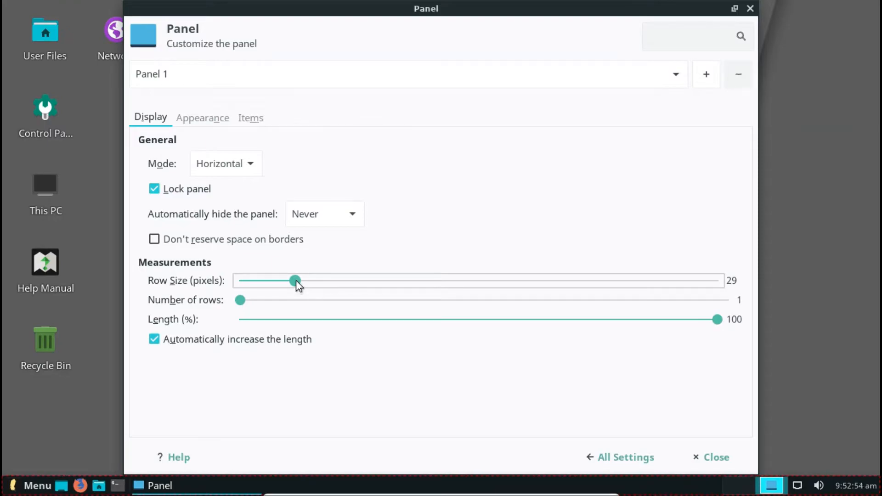
{"action": "left_click", "coordinate": [304, 281]}
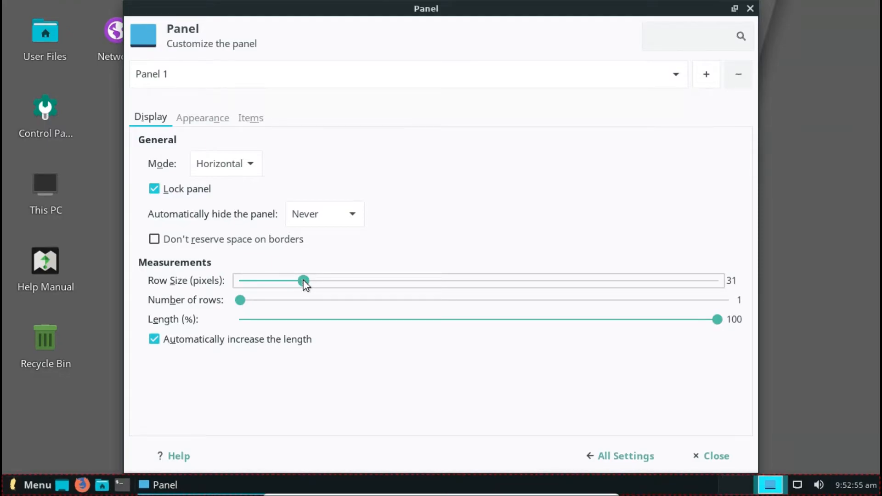
{"action": "left_click", "coordinate": [637, 451]}
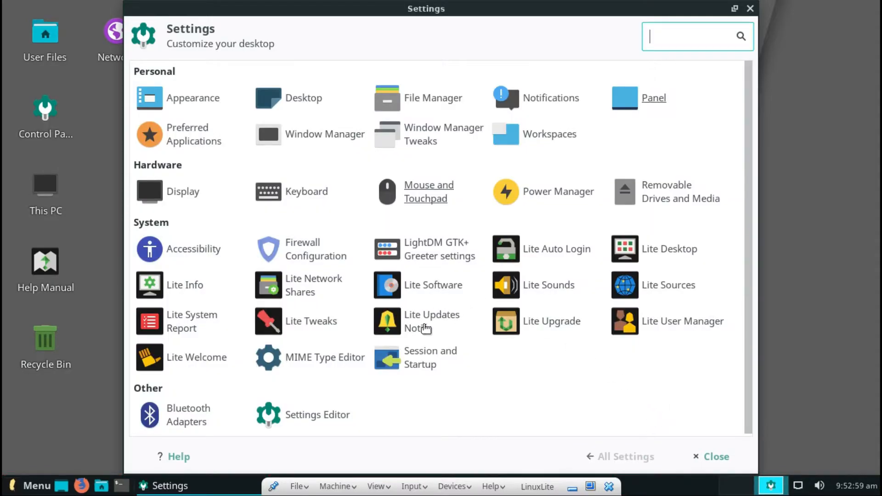
Open Display settings and check the Refresh rate choices, leaving it at 59.9 Hz.
{"action": "left_click", "coordinate": [168, 189]}
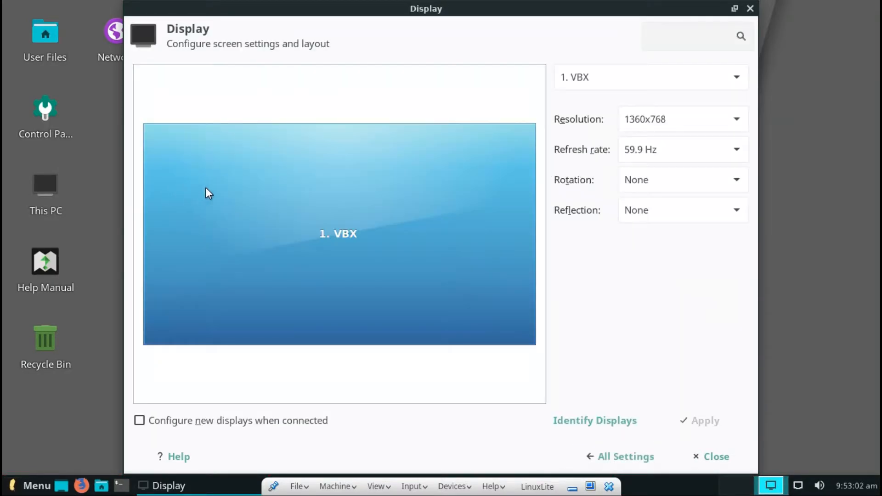
{"action": "left_click", "coordinate": [686, 158]}
{"action": "left_click", "coordinate": [685, 158]}
{"action": "left_click", "coordinate": [686, 158]}
{"action": "left_click", "coordinate": [685, 158]}
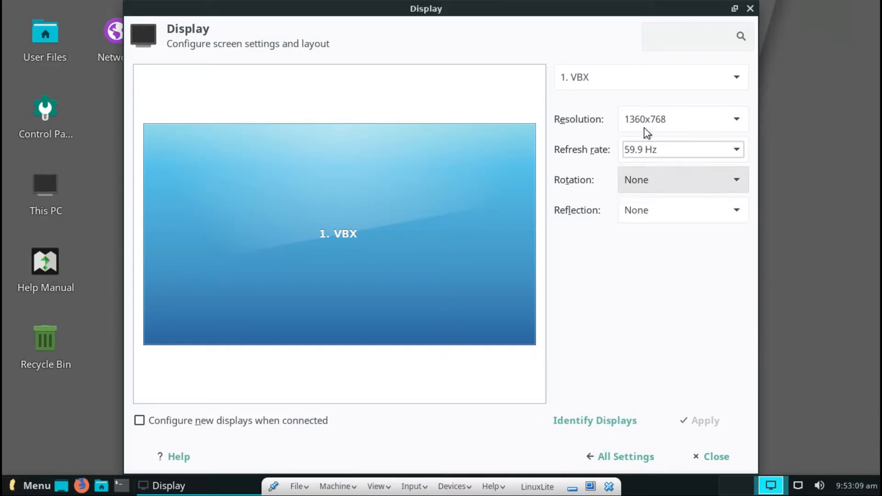
Return to All Settings and close the Settings manager.
{"action": "left_click", "coordinate": [624, 459]}
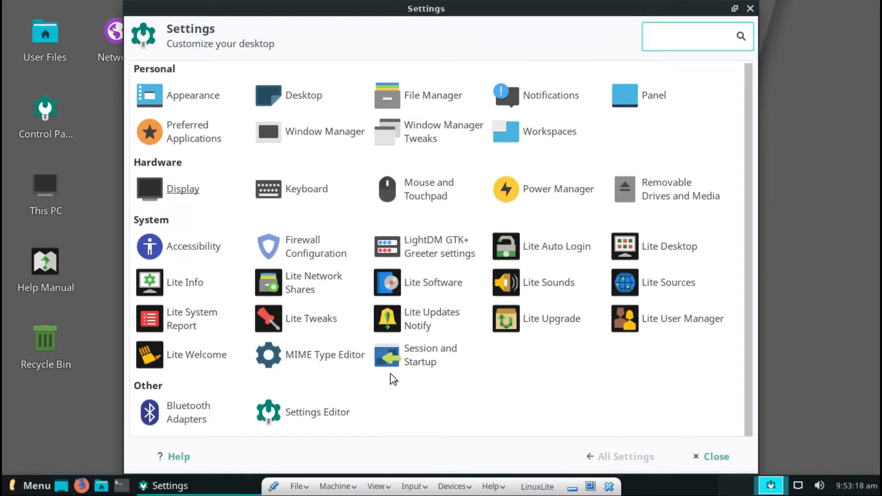
{"action": "scroll", "coordinate": [450, 346], "scroll_direction": "up", "scroll_amount": 1}
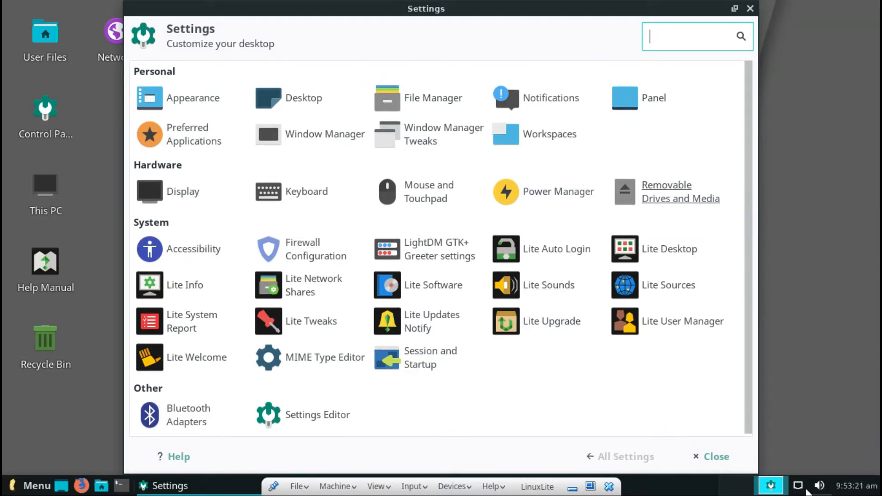
{"action": "left_click", "coordinate": [725, 461]}
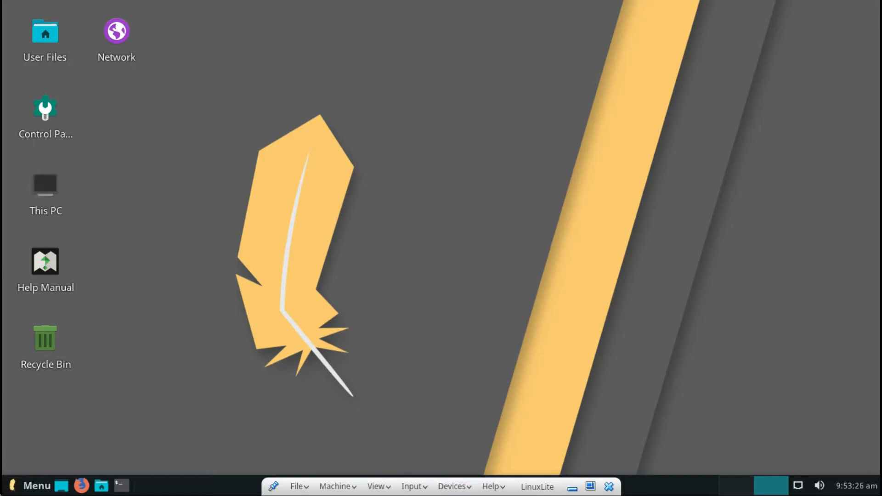
Browse the Whisker menu's All, Recently Used and Places categories.
{"action": "left_click", "coordinate": [37, 486]}
{"action": "left_click", "coordinate": [93, 156]}
{"action": "left_click", "coordinate": [70, 129]}
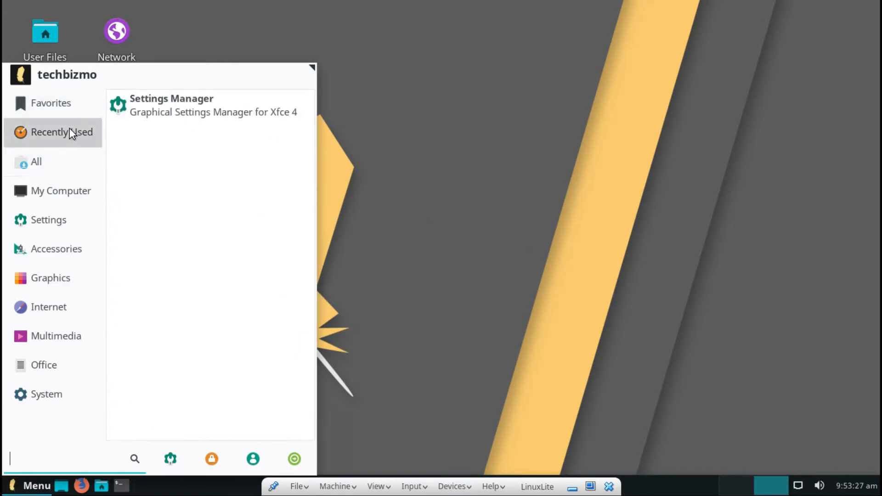
{"action": "left_click", "coordinate": [53, 185]}
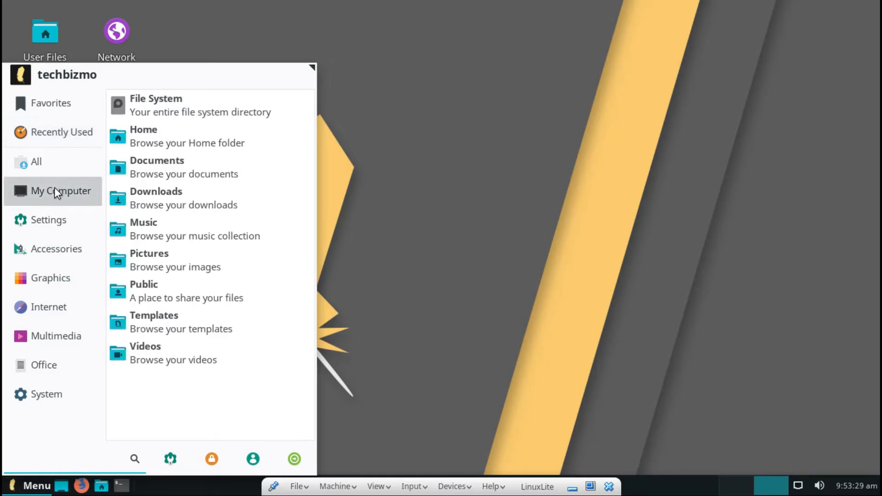
Close the menu and open the home folder in a maximized File Manager.
{"action": "left_click", "coordinate": [535, 384]}
{"action": "left_click", "coordinate": [102, 486]}
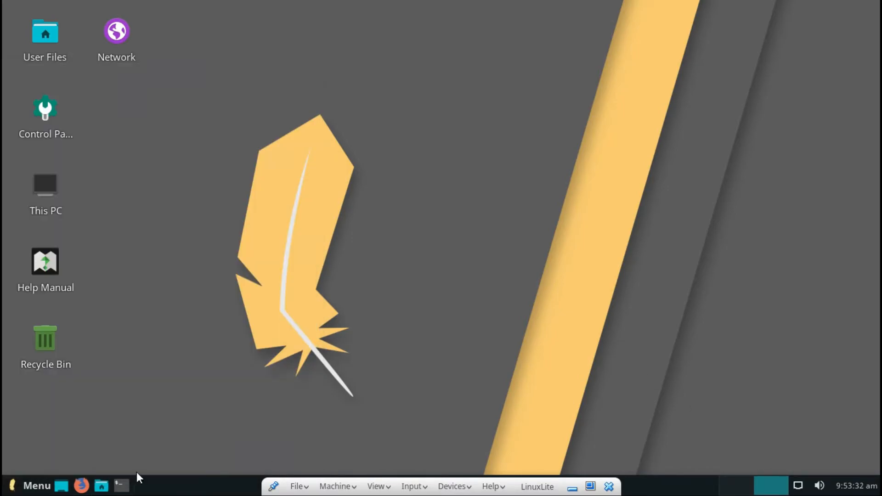
{"action": "left_click", "coordinate": [606, 8]}
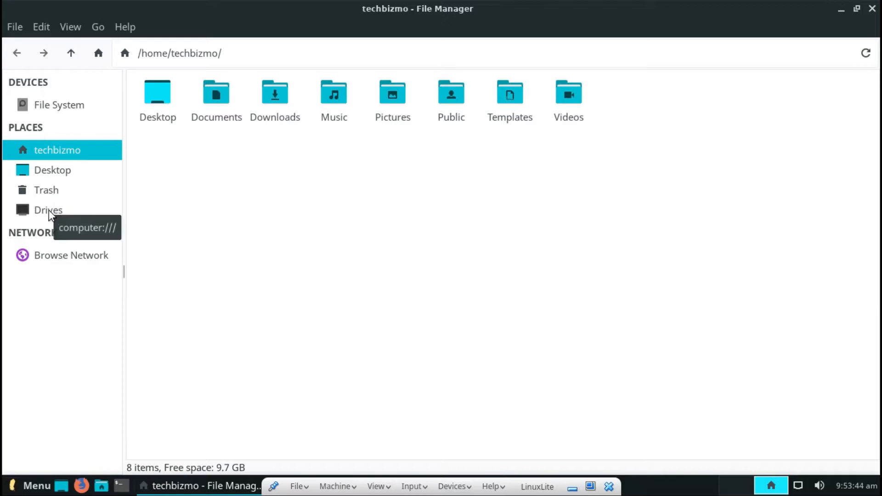
View Browse Network, Trash, Drives, the home folder and File System from the sidebar.
{"action": "left_click", "coordinate": [39, 259]}
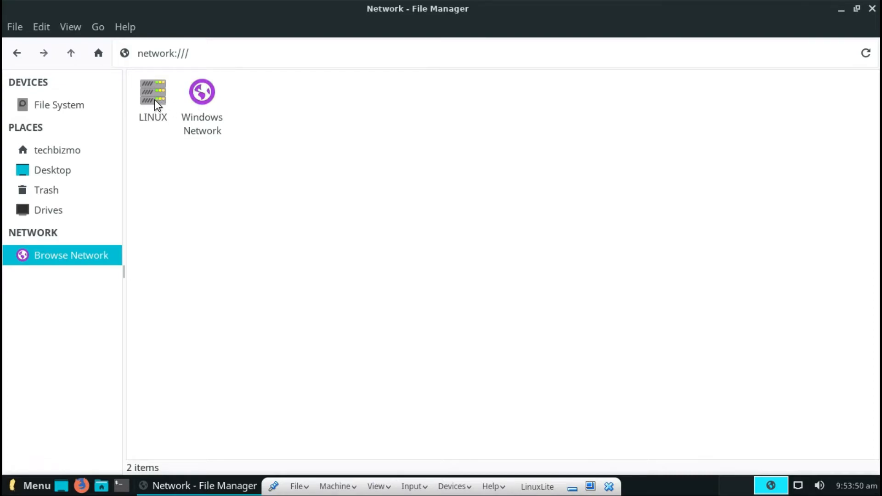
{"action": "left_click", "coordinate": [42, 192]}
{"action": "left_click", "coordinate": [32, 208]}
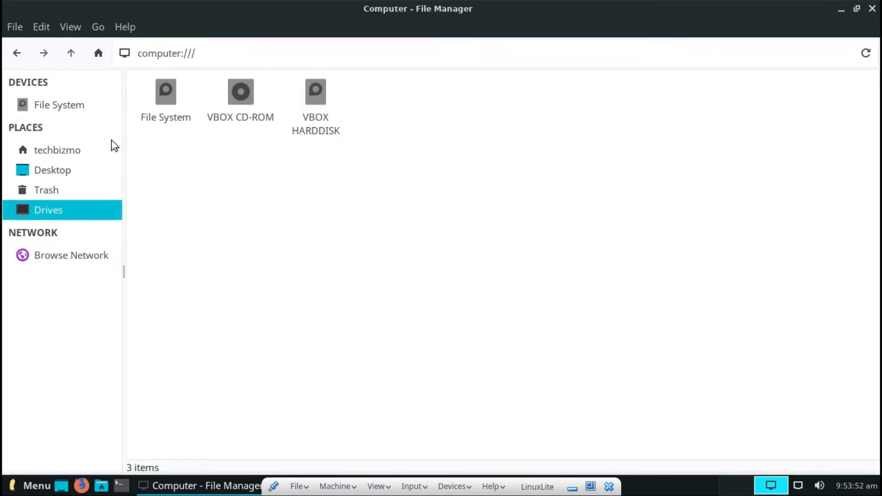
{"action": "left_click", "coordinate": [37, 143]}
{"action": "left_click", "coordinate": [60, 104]}
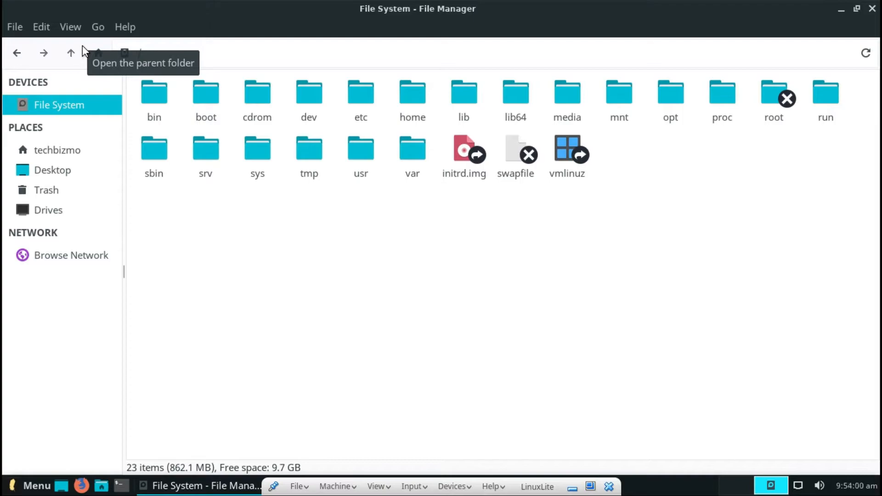
Show the editable location path, go back to the home folder, and close the File Manager.
{"action": "key", "text": "ctrl+l"}
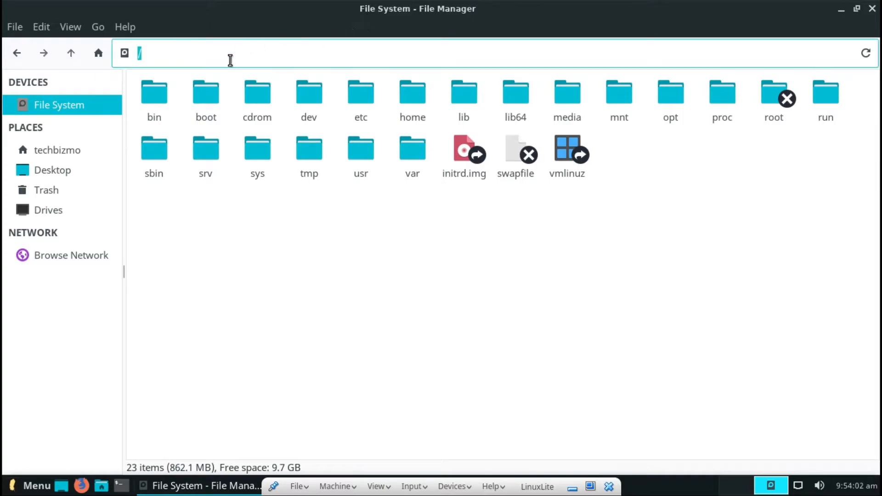
{"action": "left_click", "coordinate": [286, 343]}
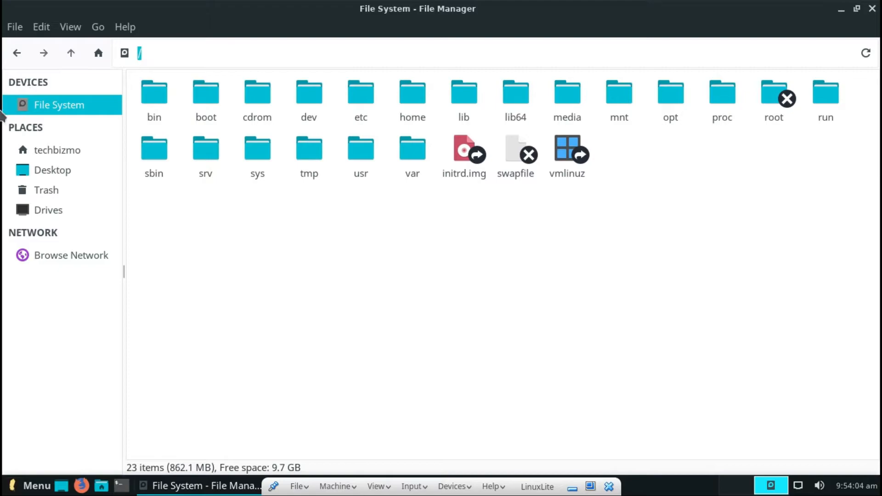
{"action": "left_click", "coordinate": [51, 151]}
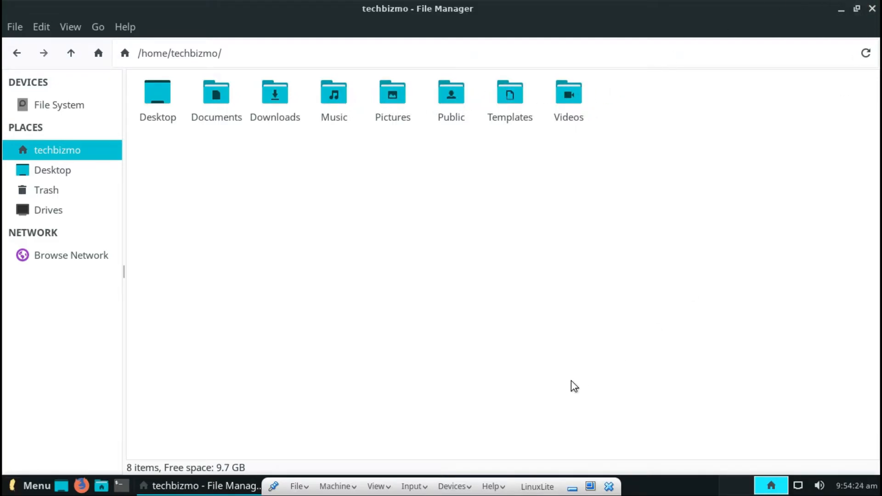
{"action": "left_click", "coordinate": [873, 8]}
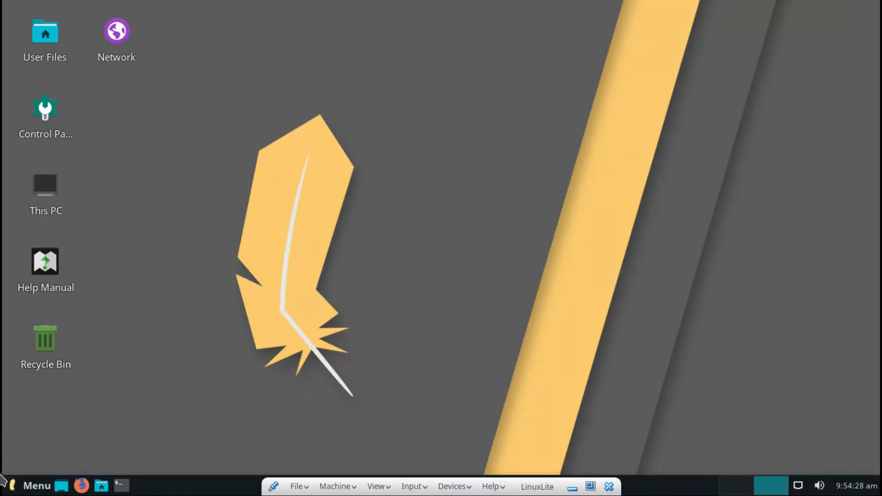
Open the Whisker menu and scroll through its application list, clearing a stray 'xd' search.
{"action": "left_click", "coordinate": [9, 494]}
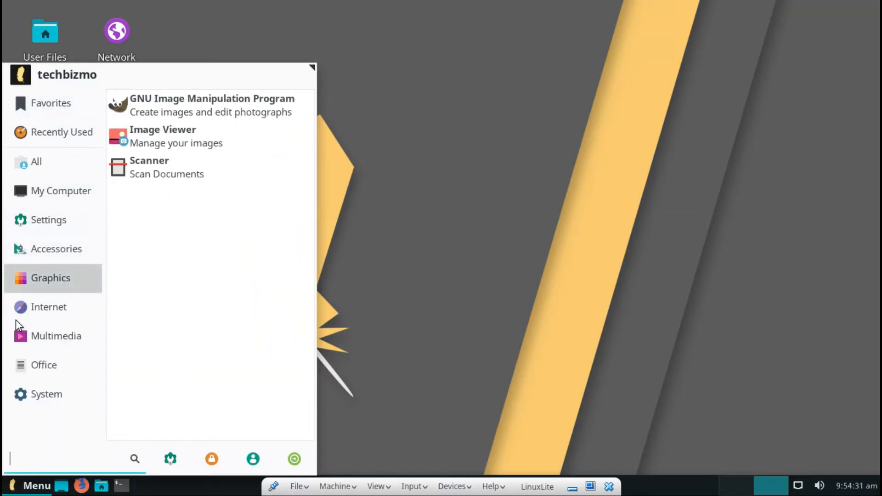
{"action": "mouse_move", "coordinate": [21, 317]}
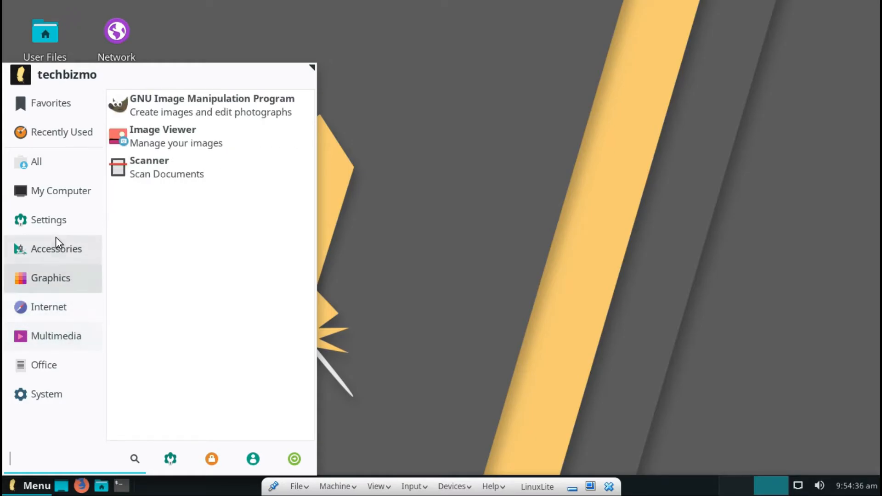
{"action": "mouse_move", "coordinate": [49, 158]}
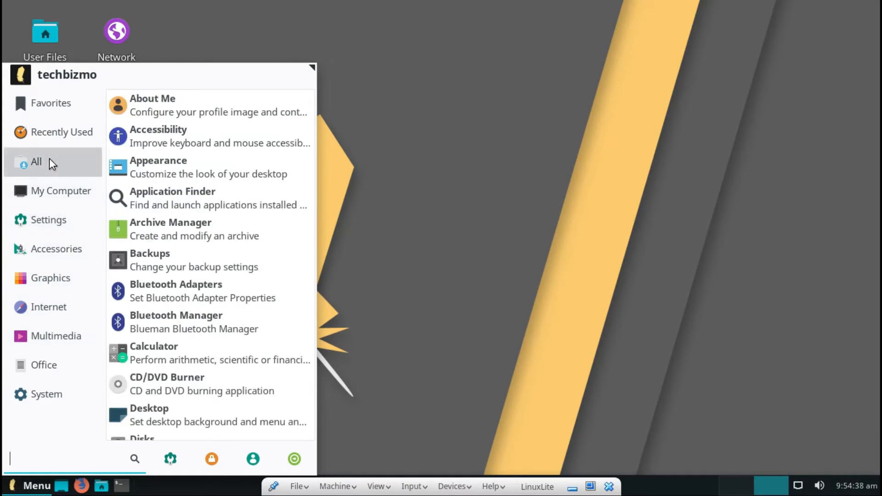
{"action": "scroll", "coordinate": [249, 307], "scroll_direction": "down", "scroll_amount": 3}
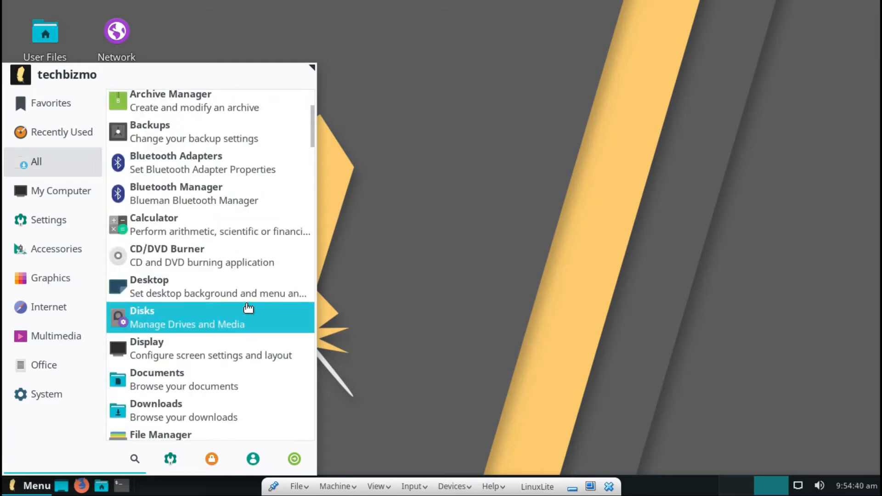
{"action": "scroll", "coordinate": [248, 308], "scroll_direction": "down", "scroll_amount": 2}
{"action": "scroll", "coordinate": [248, 307], "scroll_direction": "down", "scroll_amount": 2}
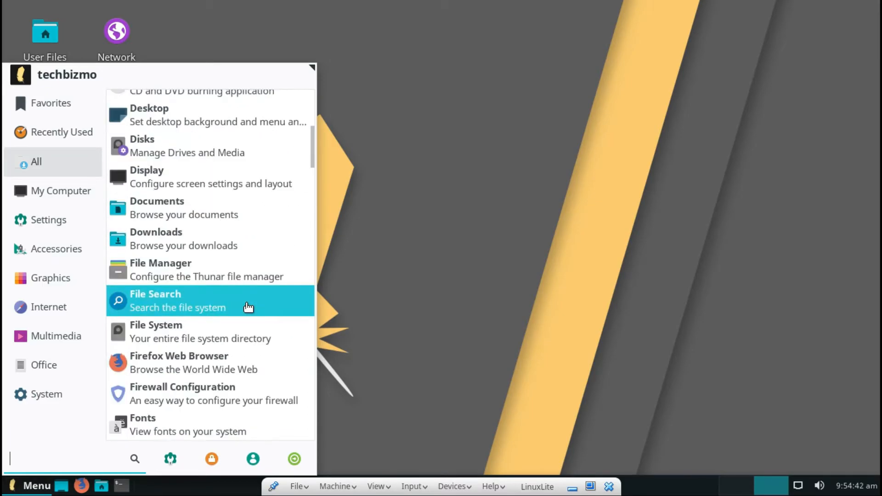
{"action": "scroll", "coordinate": [248, 307], "scroll_direction": "down", "scroll_amount": 2}
{"action": "type", "text": "xd"}
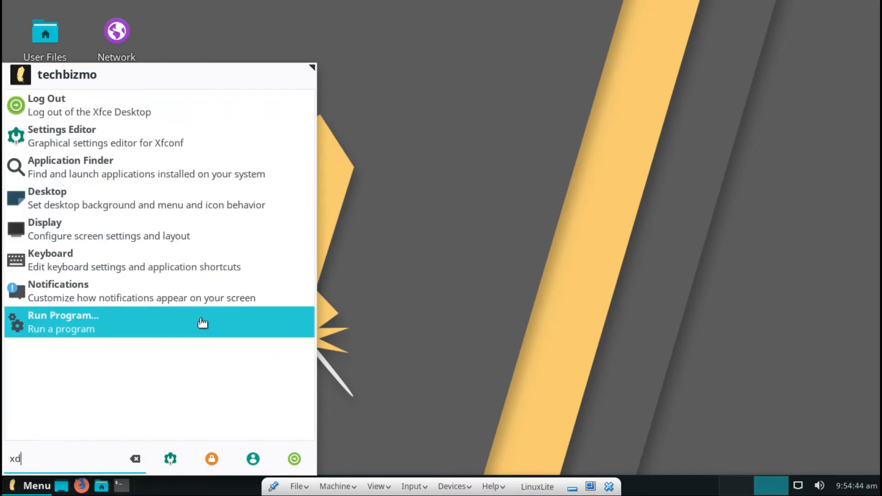
{"action": "key", "text": "BackSpace"}
{"action": "key", "text": "BackSpace"}
{"action": "scroll", "coordinate": [276, 335], "scroll_direction": "down", "scroll_amount": 3}
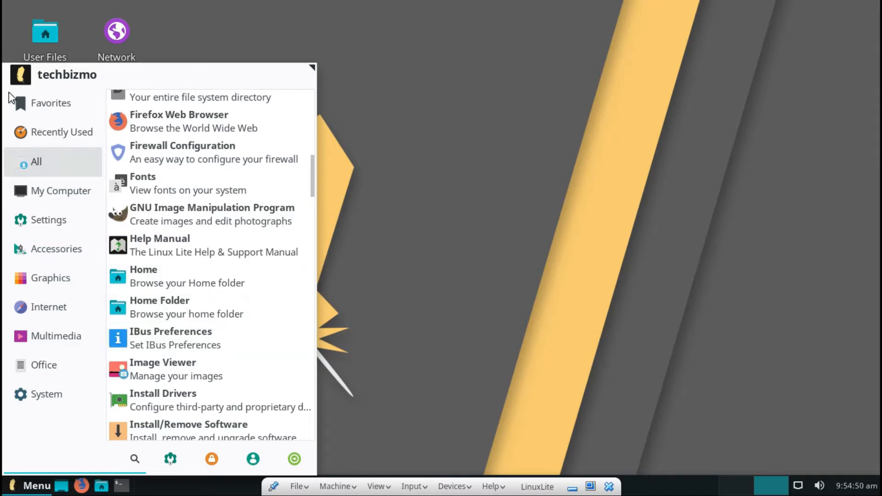
Switch between Recently Used, Favourites and All, ending on the System category's tools.
{"action": "left_click", "coordinate": [40, 134]}
{"action": "left_click", "coordinate": [45, 104]}
{"action": "left_click", "coordinate": [21, 172]}
{"action": "left_click", "coordinate": [20, 99]}
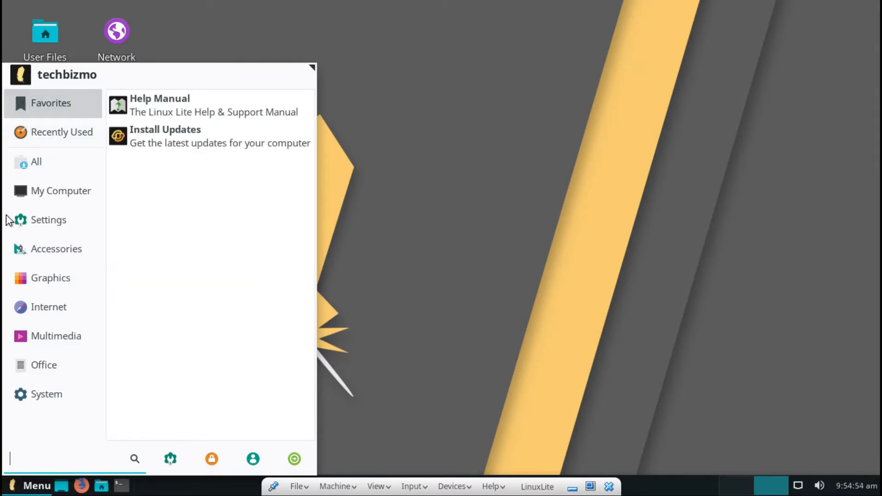
{"action": "mouse_move", "coordinate": [29, 299]}
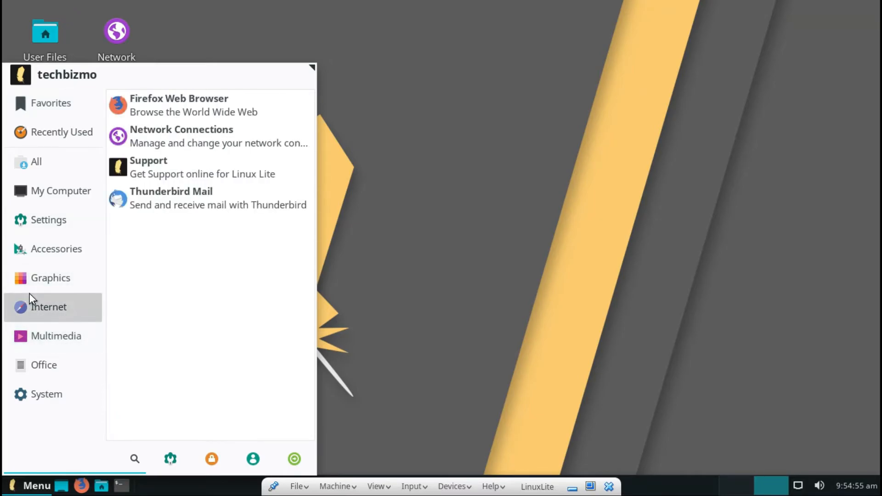
{"action": "mouse_move", "coordinate": [19, 340]}
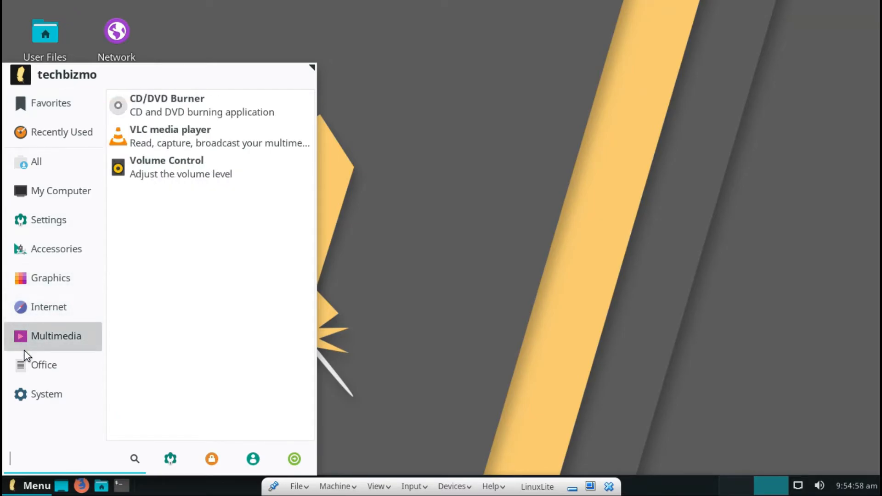
{"action": "mouse_move", "coordinate": [29, 404]}
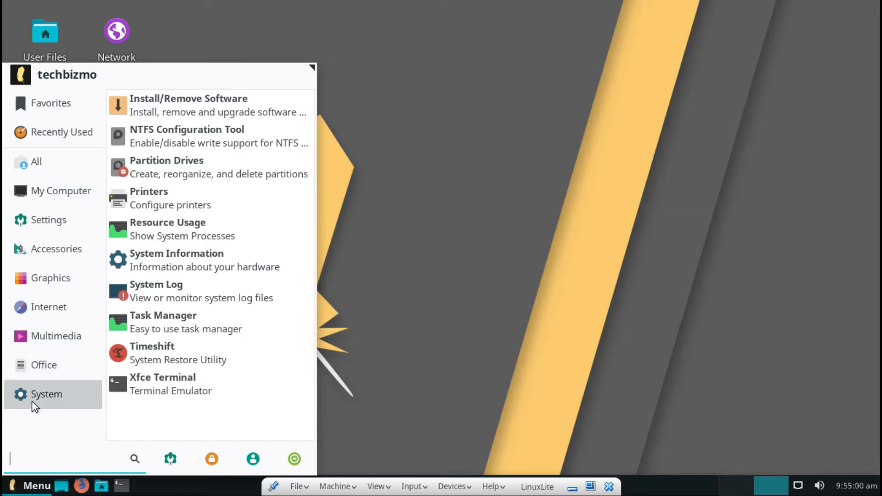
{"action": "mouse_move", "coordinate": [59, 362]}
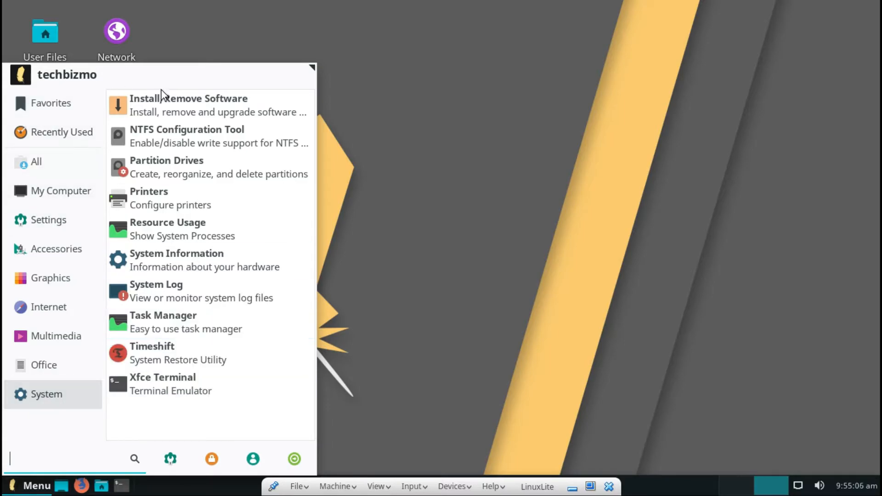
Launch Install/Remove Software with the administrator password and filter to Installed (manual) packages.
{"action": "left_click", "coordinate": [196, 99]}
{"action": "type", "text": "••••••••••"}
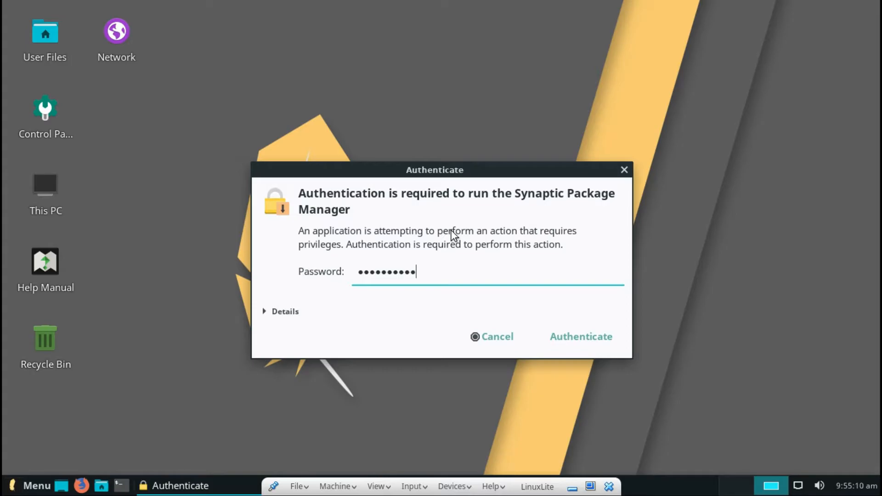
{"action": "key", "text": "Return"}
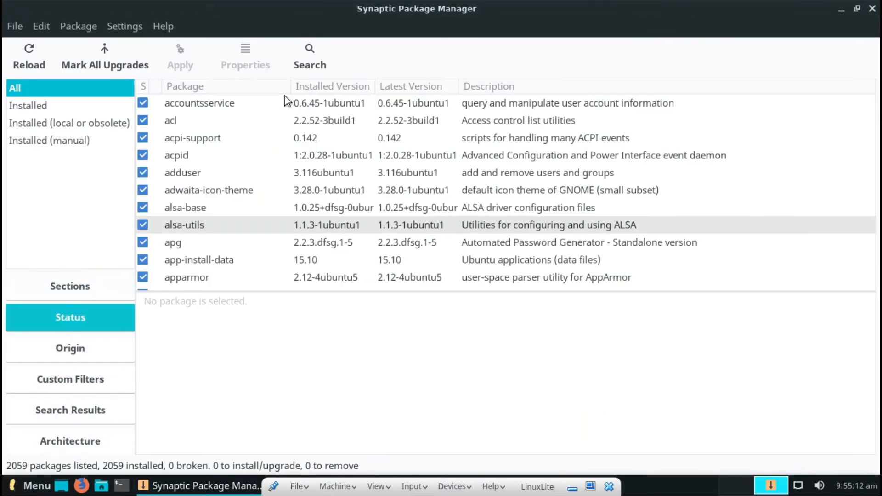
{"action": "left_click", "coordinate": [87, 111]}
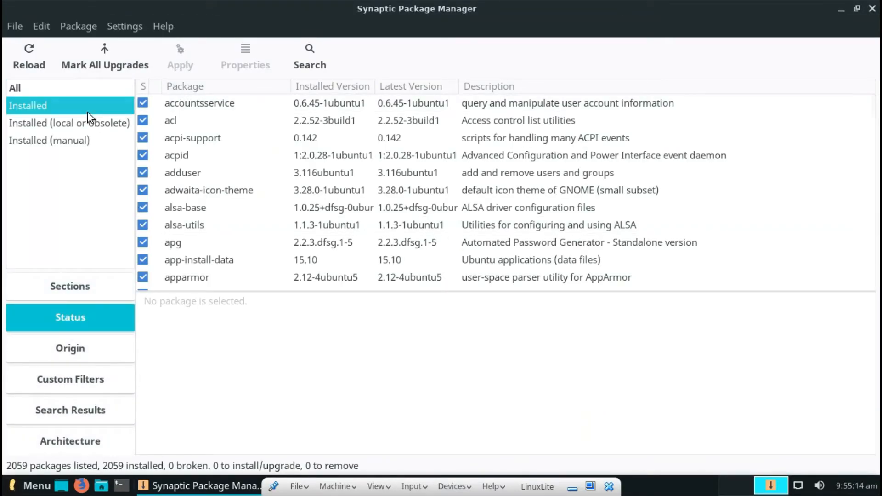
{"action": "left_click", "coordinate": [70, 139]}
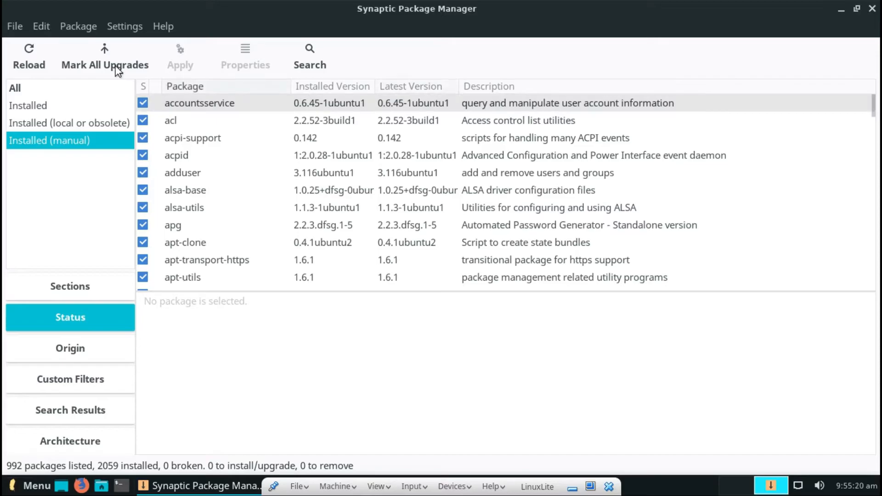
Search Synaptic for 'kdenlive', find 0 matching packages, and close Synaptic.
{"action": "left_click", "coordinate": [307, 60]}
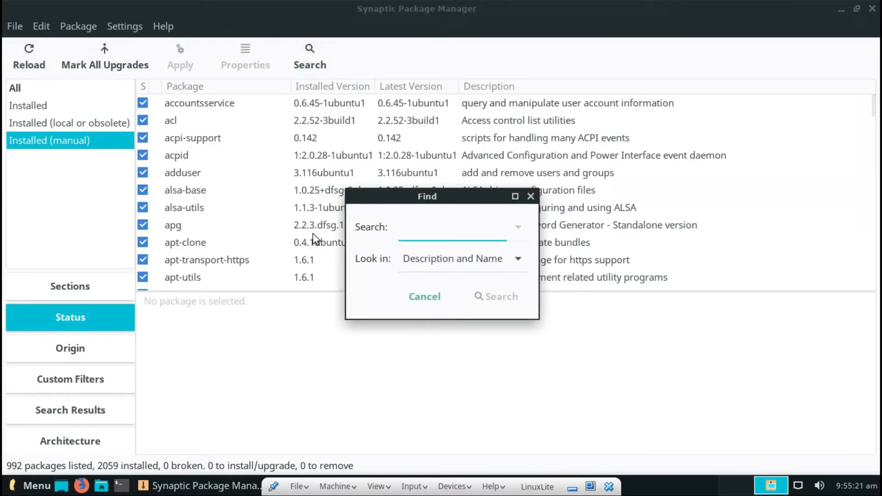
{"action": "type", "text": "kdenlive"}
{"action": "key", "text": "Return"}
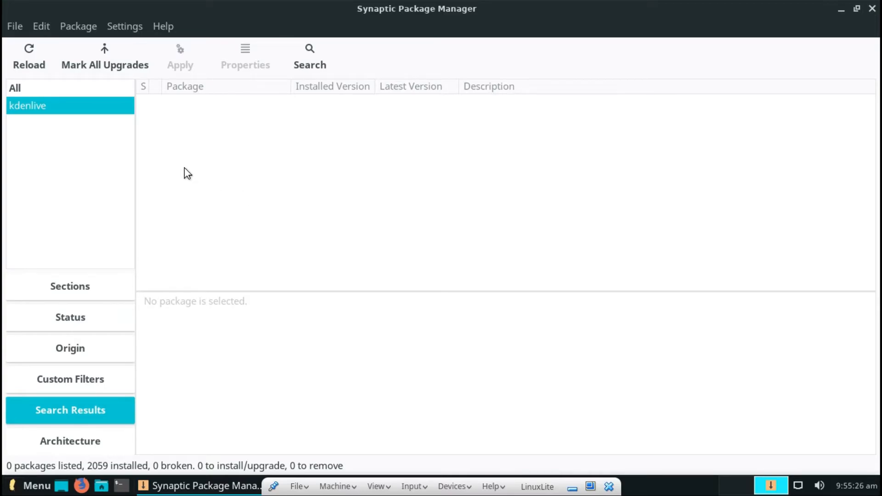
{"action": "left_click", "coordinate": [197, 147]}
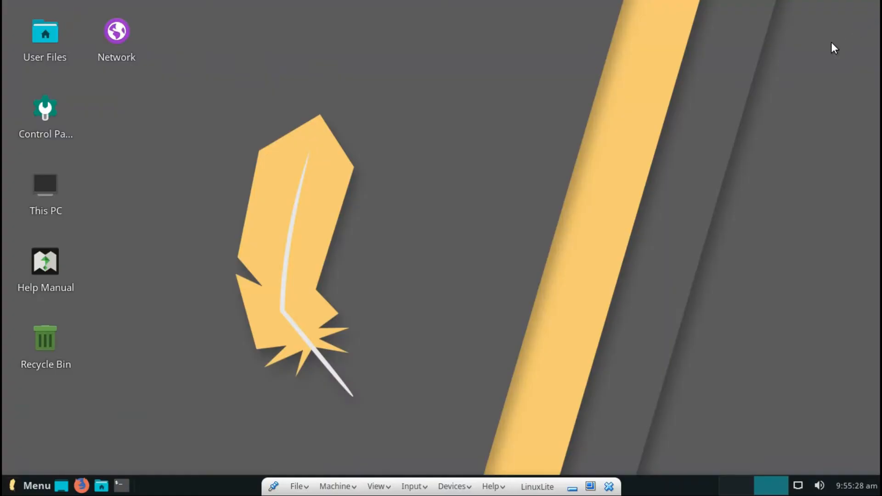
{"action": "left_click", "coordinate": [872, 9]}
Open the Whisker menu on All and scroll down past VLC media player to Xfce Terminal.
{"action": "left_click", "coordinate": [34, 485]}
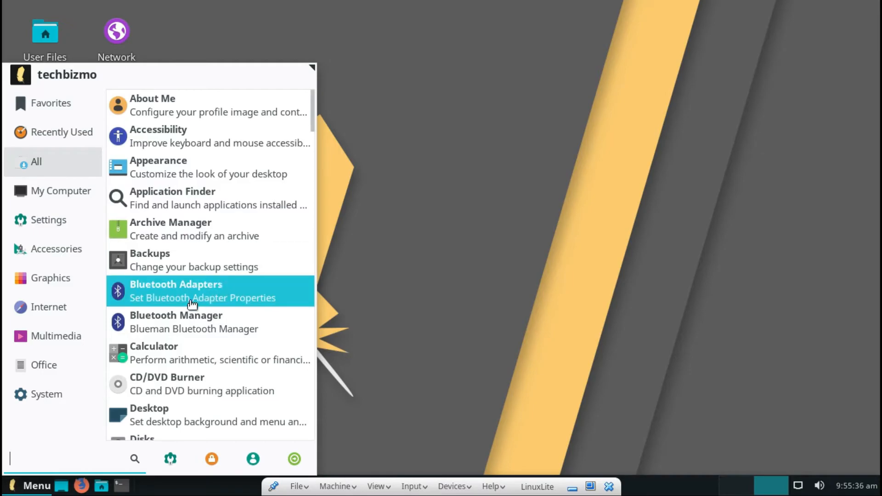
{"action": "scroll", "coordinate": [188, 305], "scroll_direction": "down", "scroll_amount": 6}
{"action": "scroll", "coordinate": [184, 307], "scroll_direction": "down", "scroll_amount": 7}
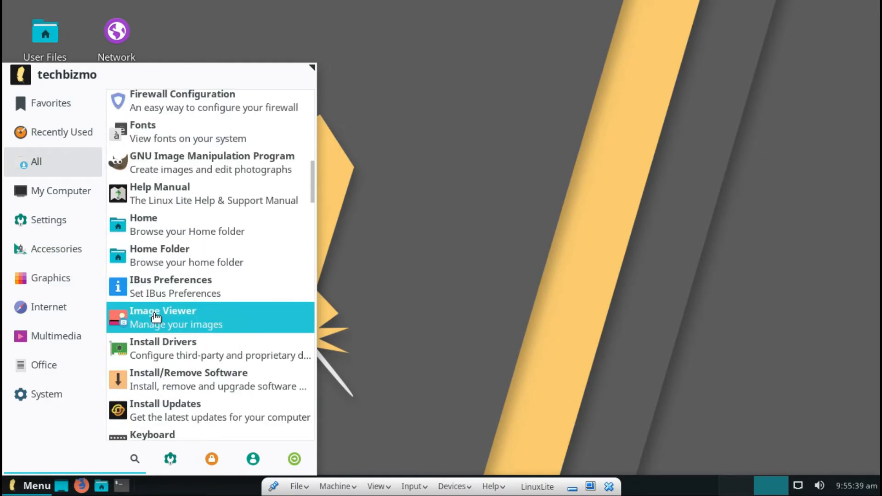
{"action": "scroll", "coordinate": [156, 317], "scroll_direction": "down", "scroll_amount": 3}
{"action": "scroll", "coordinate": [156, 317], "scroll_direction": "down", "scroll_amount": 4}
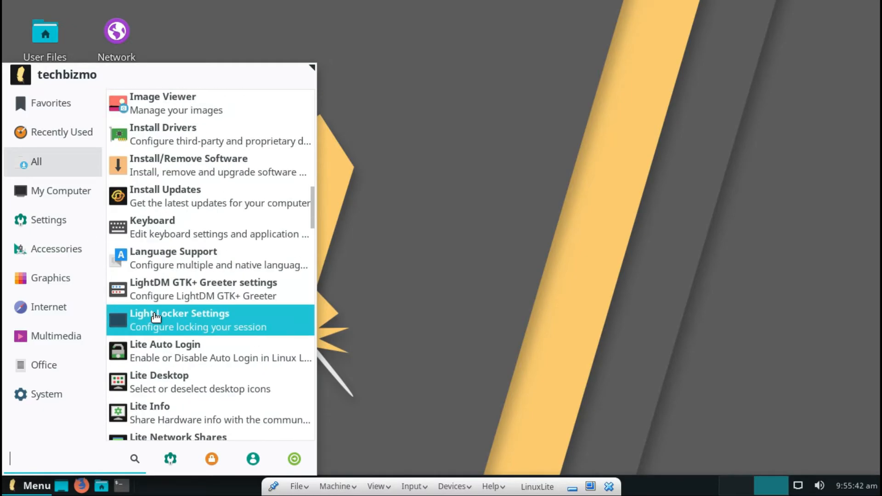
{"action": "scroll", "coordinate": [156, 317], "scroll_direction": "down", "scroll_amount": 9}
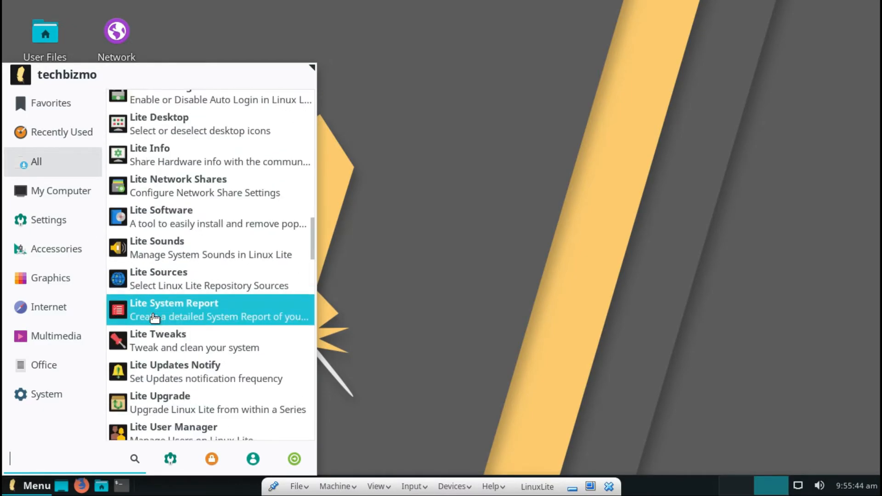
{"action": "scroll", "coordinate": [147, 330], "scroll_direction": "down", "scroll_amount": 4}
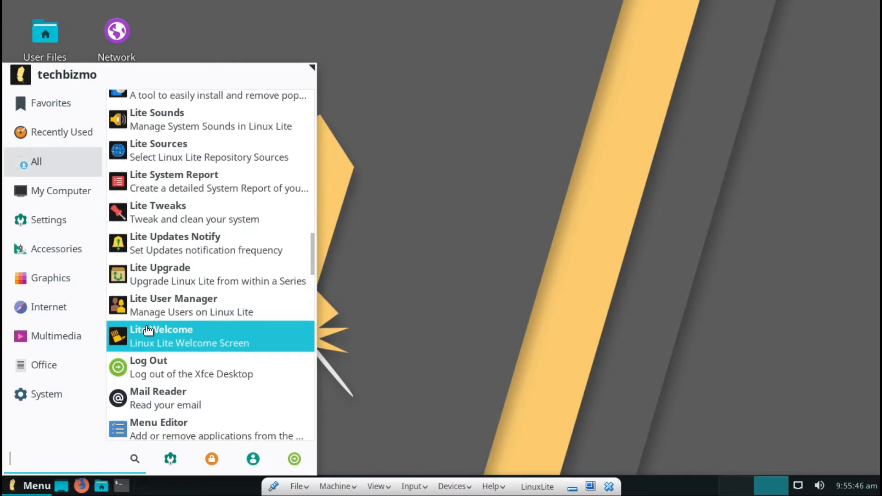
{"action": "scroll", "coordinate": [152, 324], "scroll_direction": "down", "scroll_amount": 2}
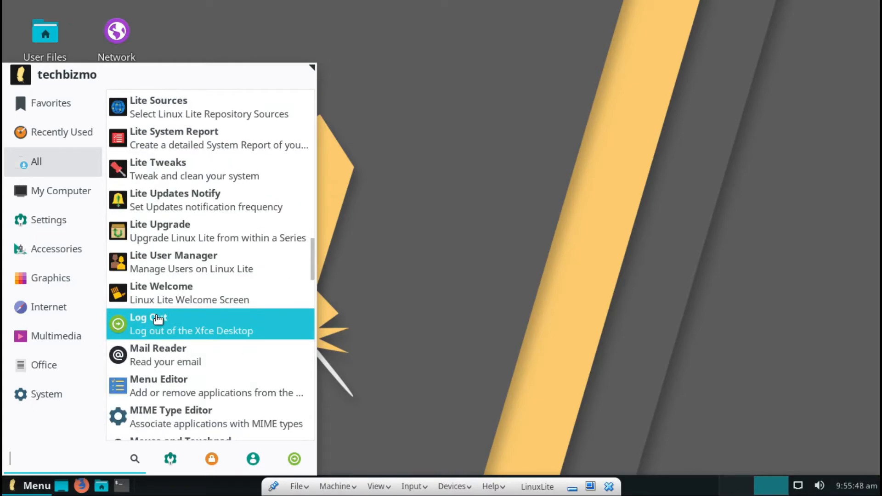
{"action": "scroll", "coordinate": [157, 327], "scroll_direction": "down", "scroll_amount": 5}
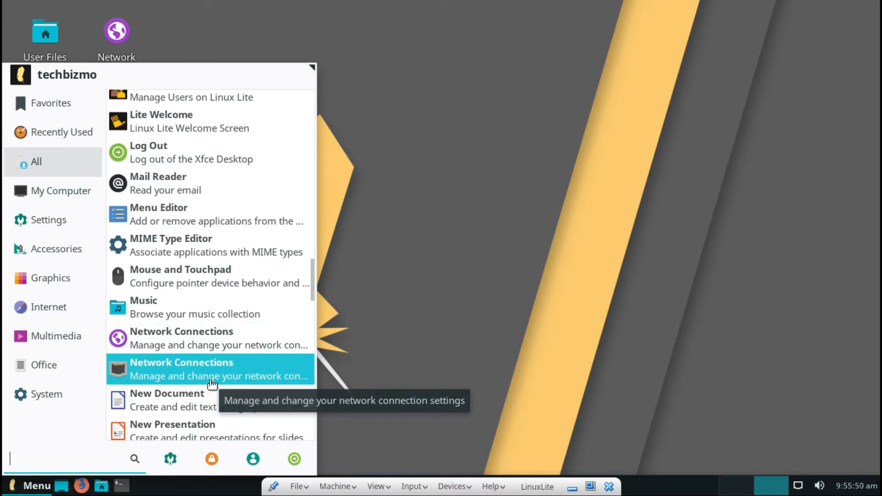
{"action": "scroll", "coordinate": [211, 380], "scroll_direction": "down", "scroll_amount": 1}
{"action": "scroll", "coordinate": [210, 381], "scroll_direction": "down", "scroll_amount": 1}
{"action": "scroll", "coordinate": [211, 381], "scroll_direction": "down", "scroll_amount": 3}
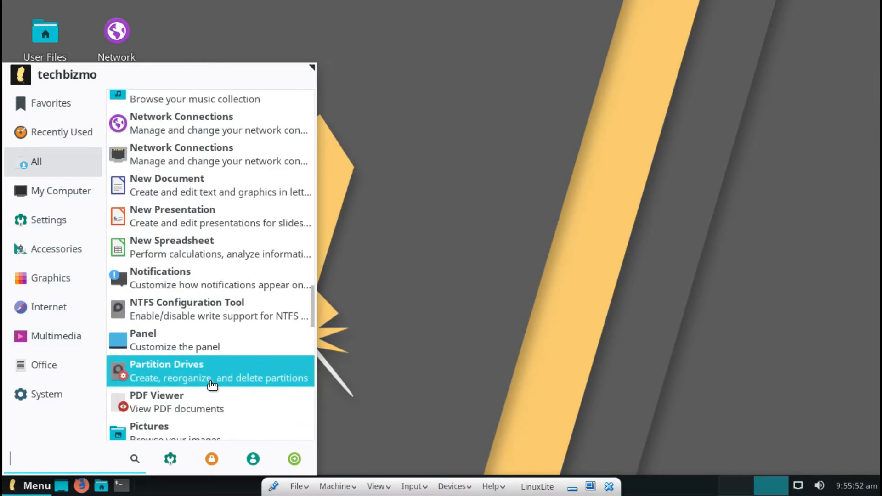
{"action": "scroll", "coordinate": [211, 385], "scroll_direction": "down", "scroll_amount": 7}
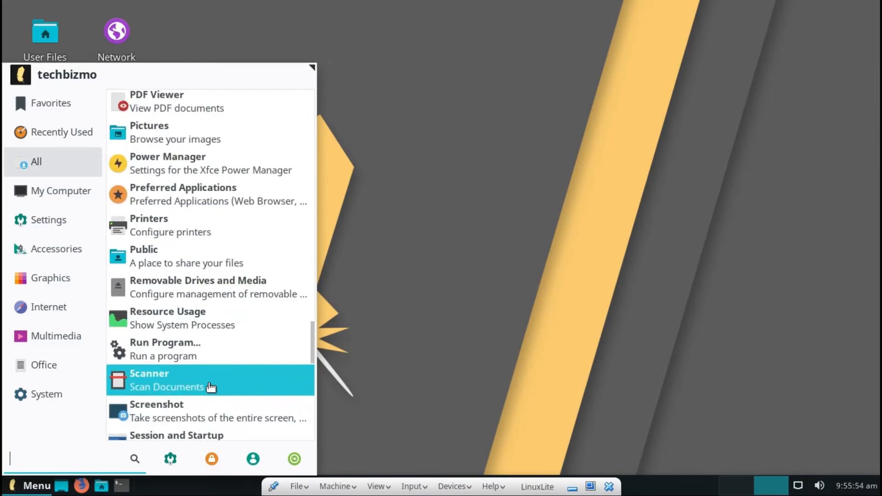
{"action": "scroll", "coordinate": [205, 385], "scroll_direction": "down", "scroll_amount": 3}
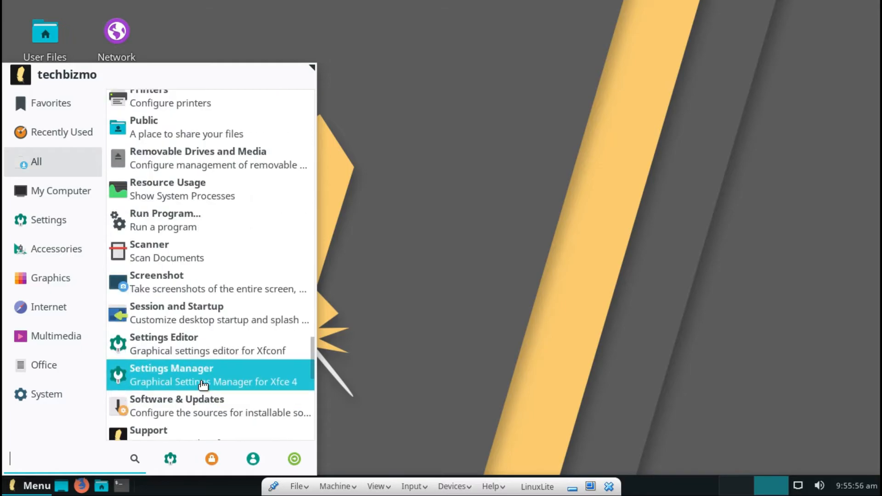
{"action": "scroll", "coordinate": [203, 385], "scroll_direction": "down", "scroll_amount": 4}
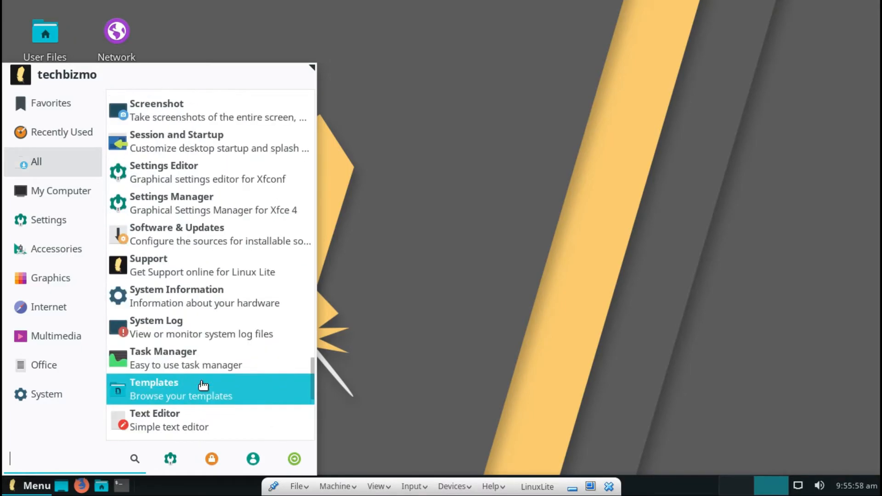
{"action": "scroll", "coordinate": [203, 385], "scroll_direction": "down", "scroll_amount": 2}
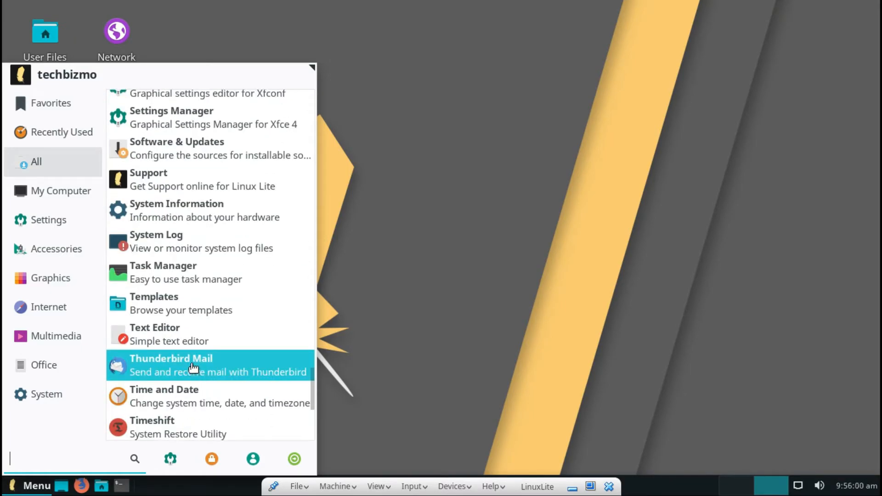
{"action": "scroll", "coordinate": [180, 368], "scroll_direction": "down", "scroll_amount": 3}
{"action": "scroll", "coordinate": [180, 368], "scroll_direction": "down", "scroll_amount": 3}
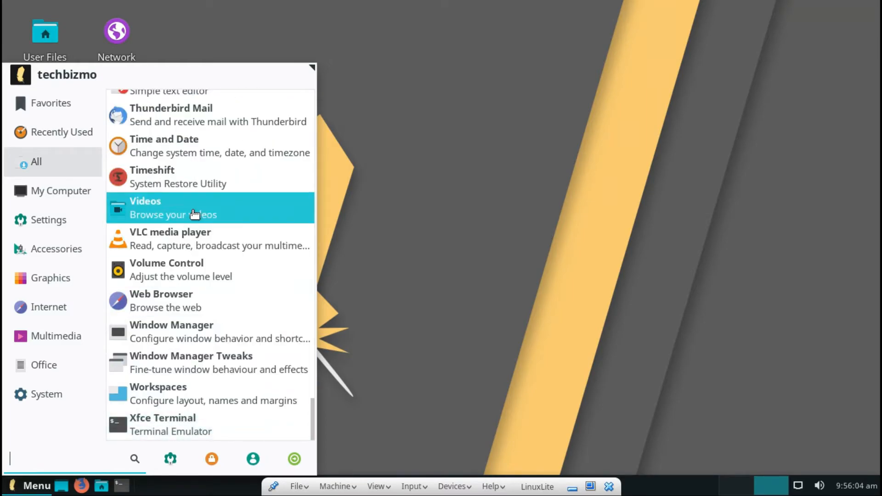
Launch VLC media player, accept its network access policy, maximize it, then close it.
{"action": "left_click", "coordinate": [151, 240]}
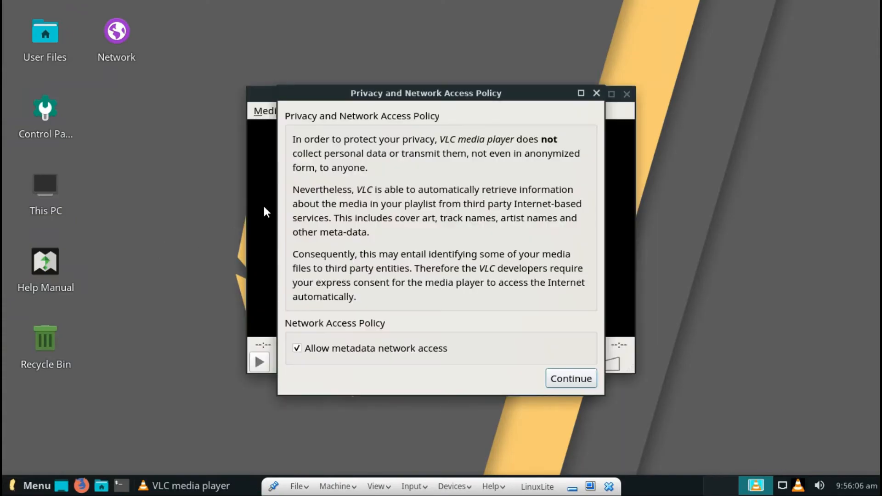
{"action": "left_click", "coordinate": [567, 381]}
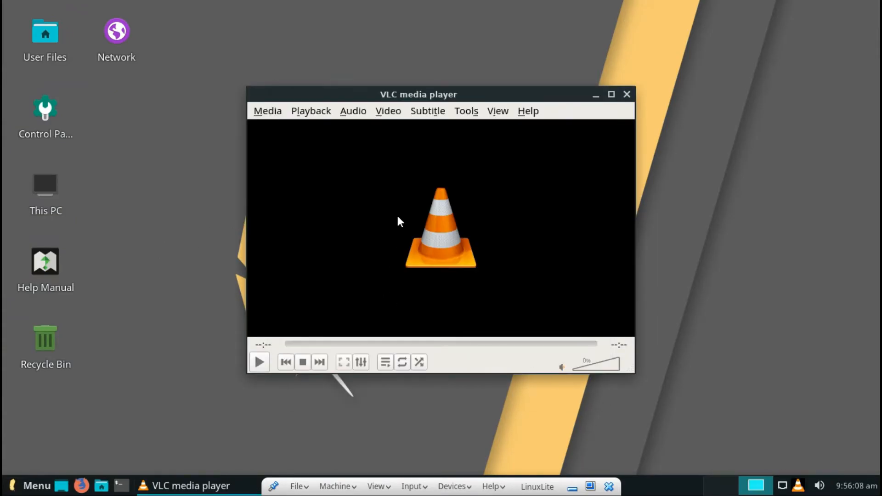
{"action": "left_click", "coordinate": [611, 94]}
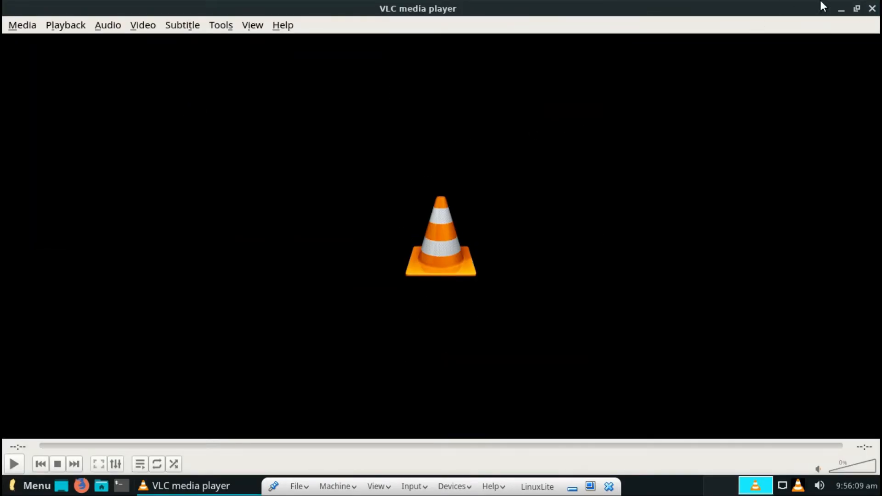
{"action": "left_click", "coordinate": [871, 8]}
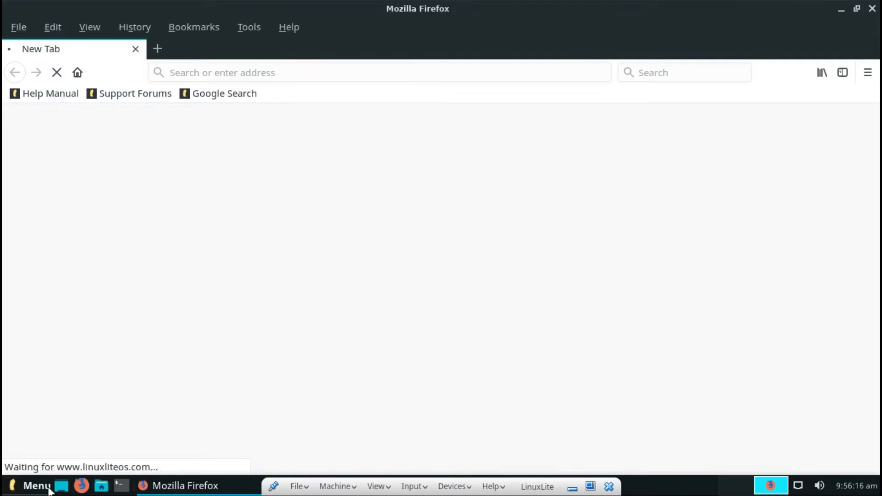
Restore and close Firefox, then open This PC in the File Manager.
{"action": "double_click", "coordinate": [877, 14]}
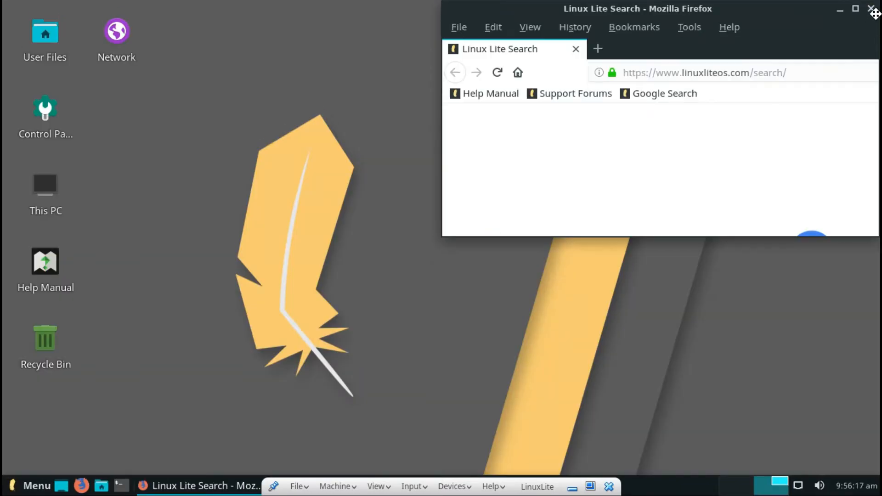
{"action": "left_click", "coordinate": [871, 9]}
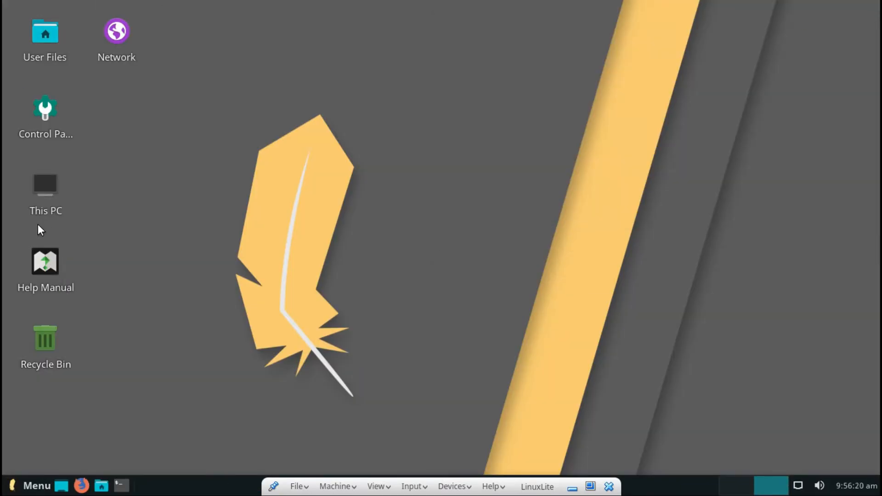
{"action": "double_click", "coordinate": [40, 195]}
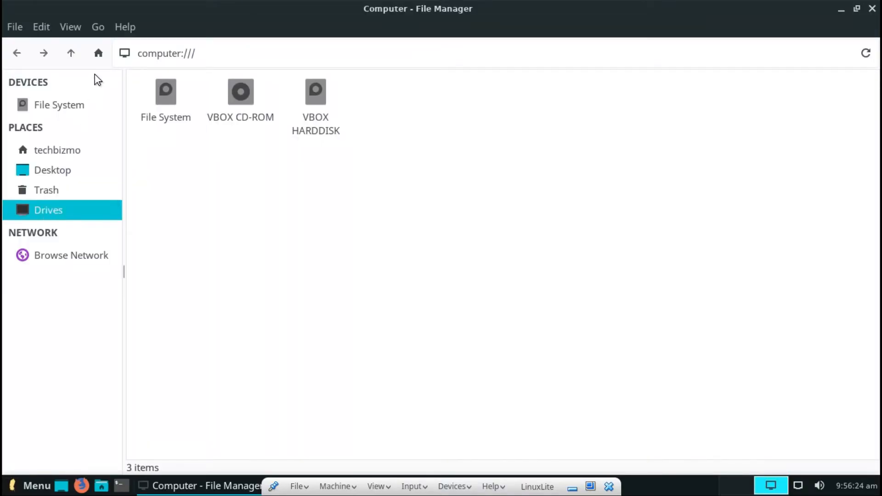
Browse from the home folder through Windows Network to the LINUX machine's shares, then close Thunar.
{"action": "left_click", "coordinate": [78, 150]}
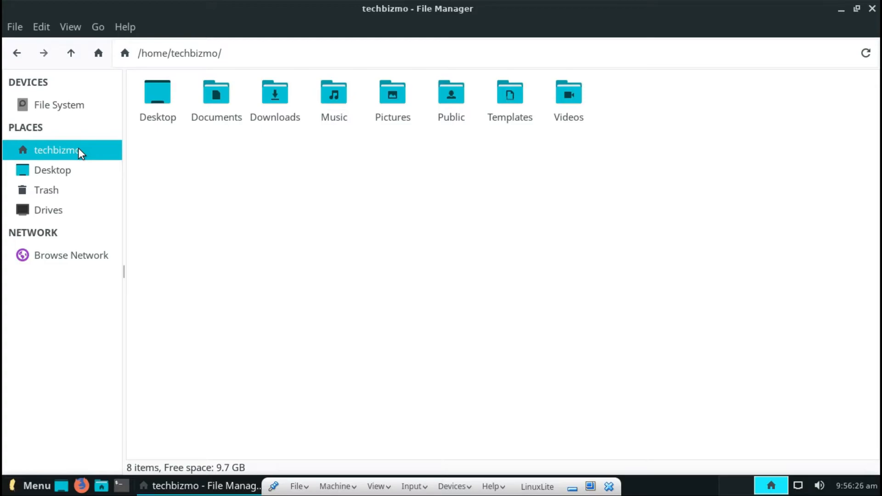
{"action": "left_click", "coordinate": [37, 255]}
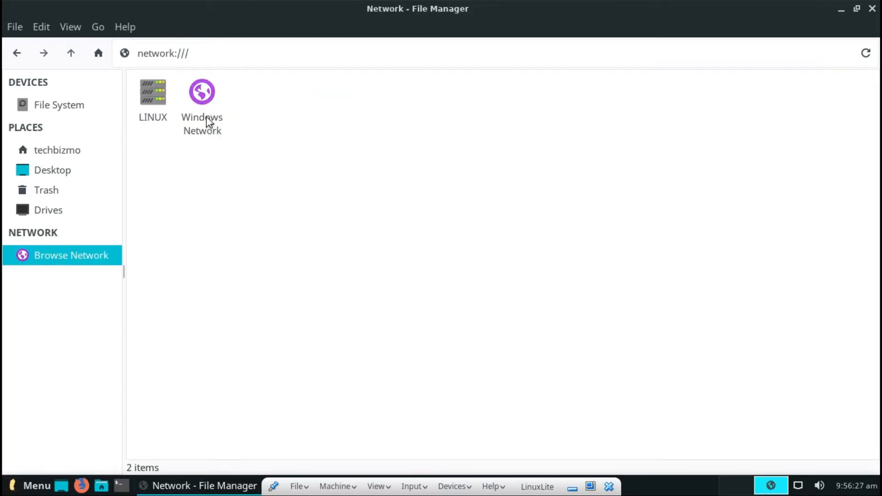
{"action": "left_click", "coordinate": [219, 123]}
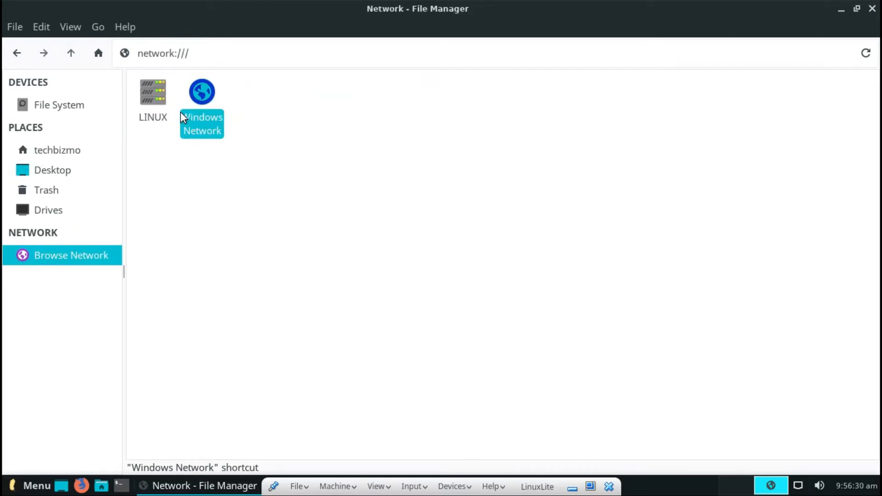
{"action": "left_click", "coordinate": [162, 105]}
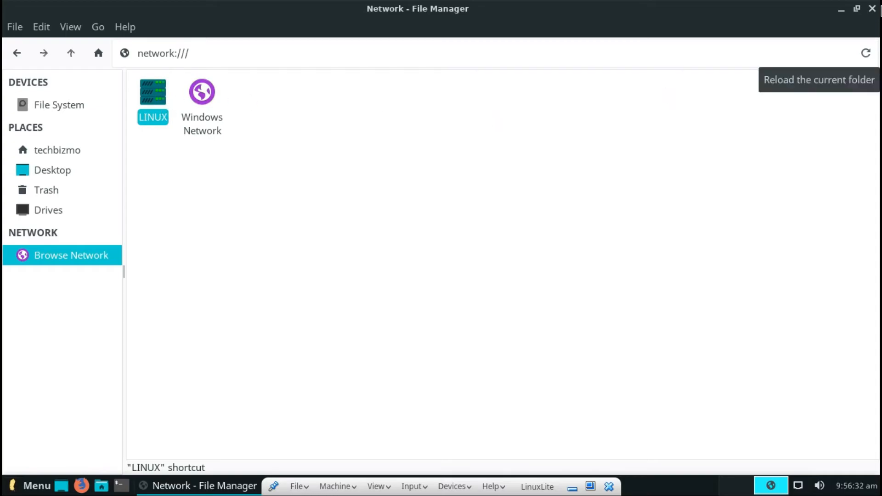
{"action": "left_click", "coordinate": [575, 288]}
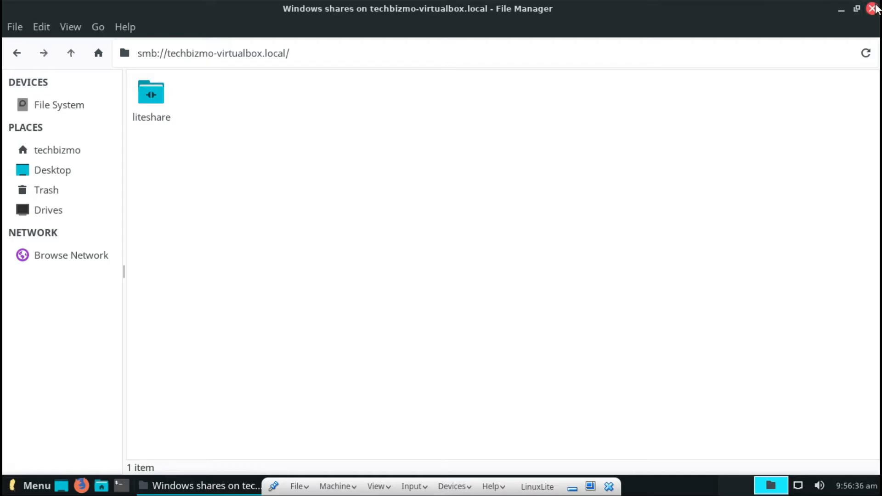
{"action": "left_click", "coordinate": [872, 8]}
In Desktop Settings, pick the coastal city at dusk photo as wallpaper and close the dialog.
{"action": "right_click", "coordinate": [842, 370]}
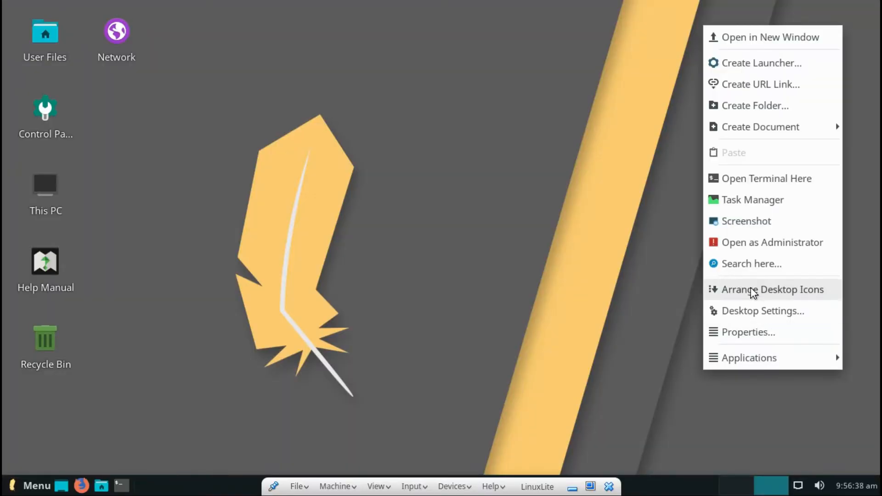
{"action": "left_click", "coordinate": [732, 308]}
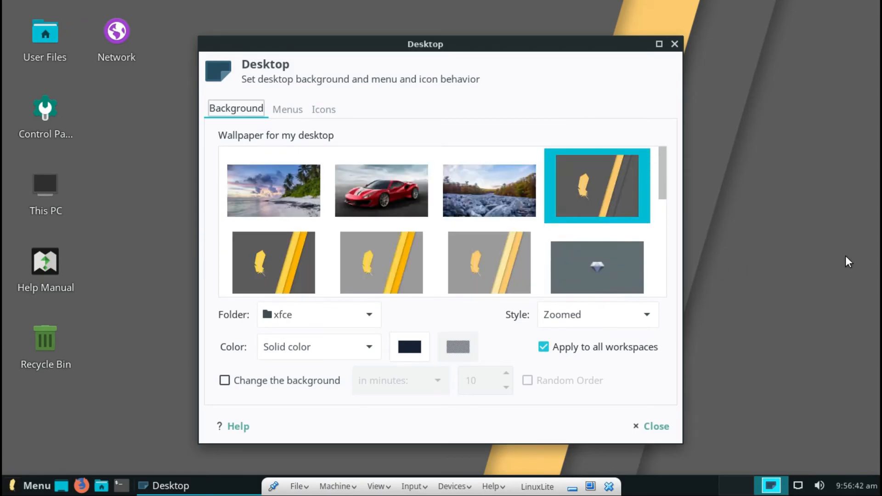
{"action": "right_click", "coordinate": [841, 256]}
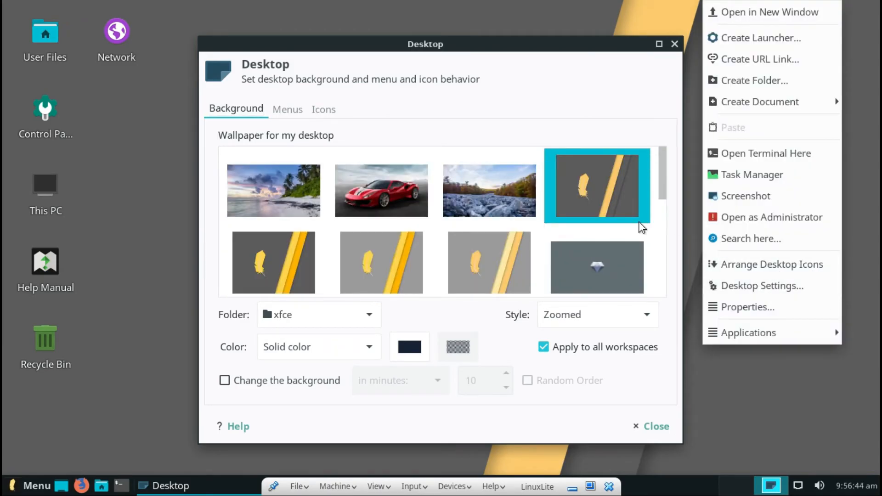
{"action": "right_click", "coordinate": [709, 358]}
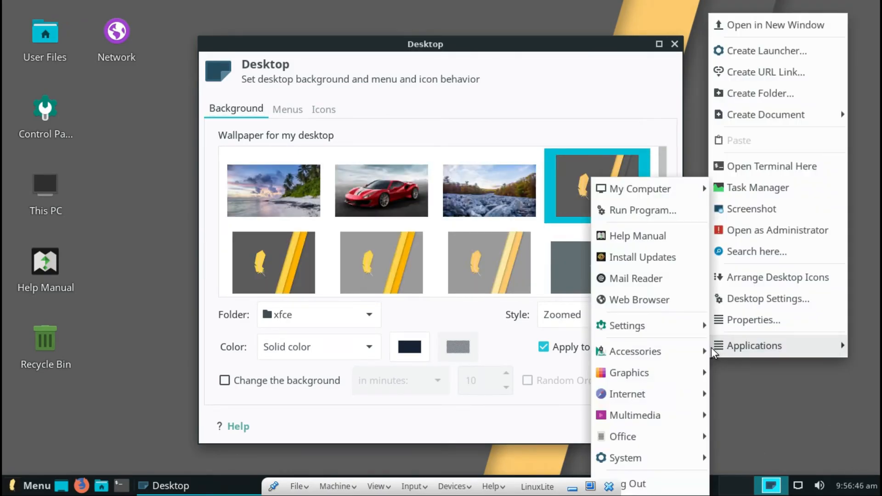
{"action": "left_click", "coordinate": [491, 110]}
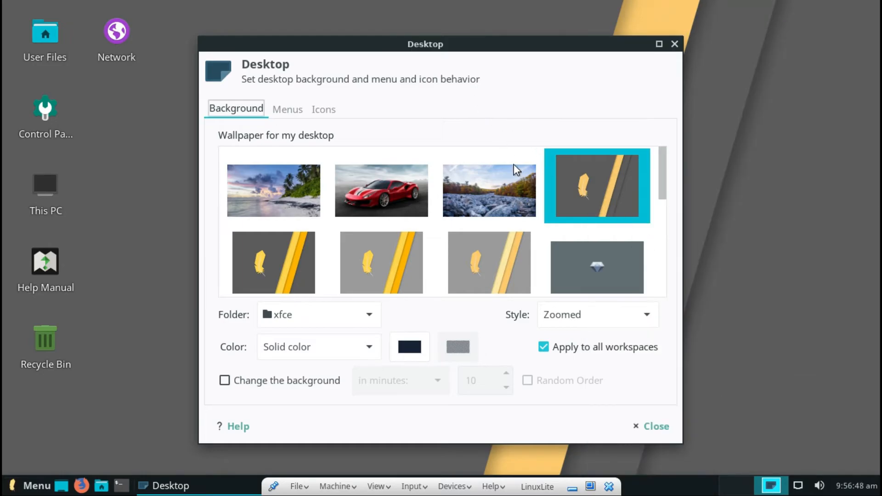
{"action": "scroll", "coordinate": [531, 215], "scroll_direction": "down", "scroll_amount": 2}
{"action": "scroll", "coordinate": [533, 217], "scroll_direction": "down", "scroll_amount": 2}
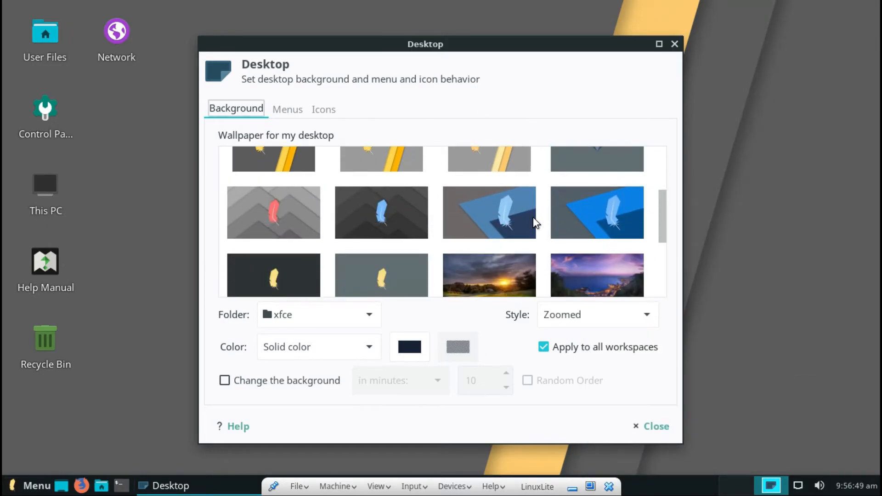
{"action": "scroll", "coordinate": [533, 217], "scroll_direction": "down", "scroll_amount": 3}
{"action": "left_click", "coordinate": [488, 180]}
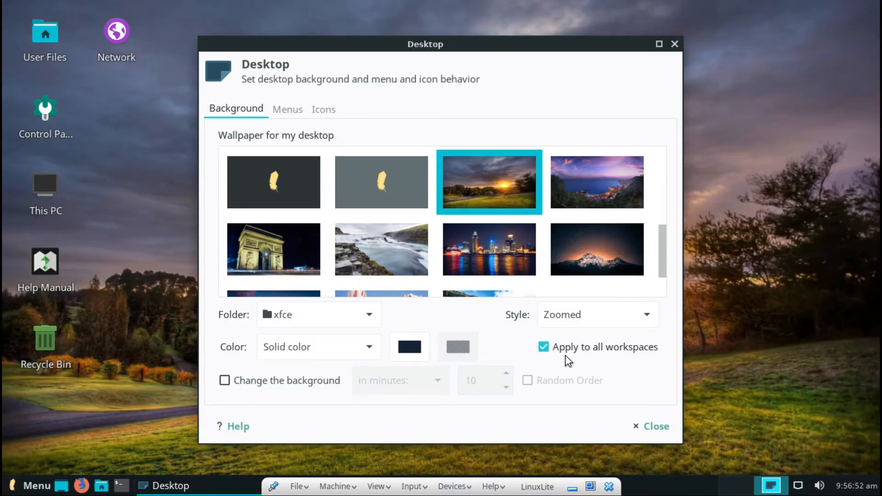
{"action": "left_click", "coordinate": [612, 207]}
{"action": "left_click", "coordinate": [647, 427]}
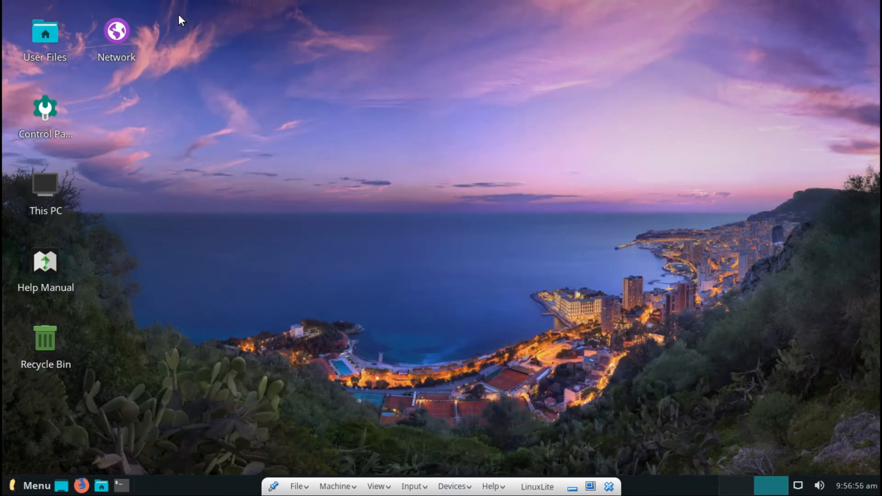
Launch Lite Software from the Control Panel, authenticating with the administrator password.
{"action": "double_click", "coordinate": [39, 118]}
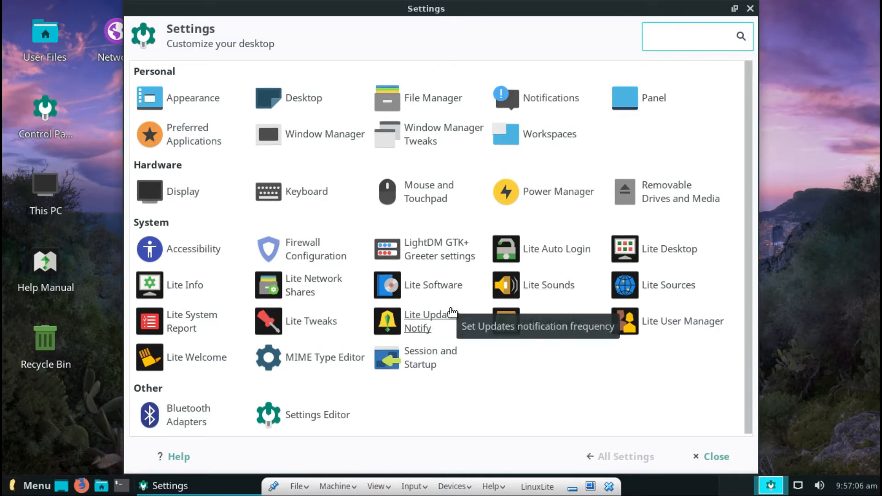
{"action": "left_click", "coordinate": [435, 297]}
{"action": "type", "text": "••••••••••"}
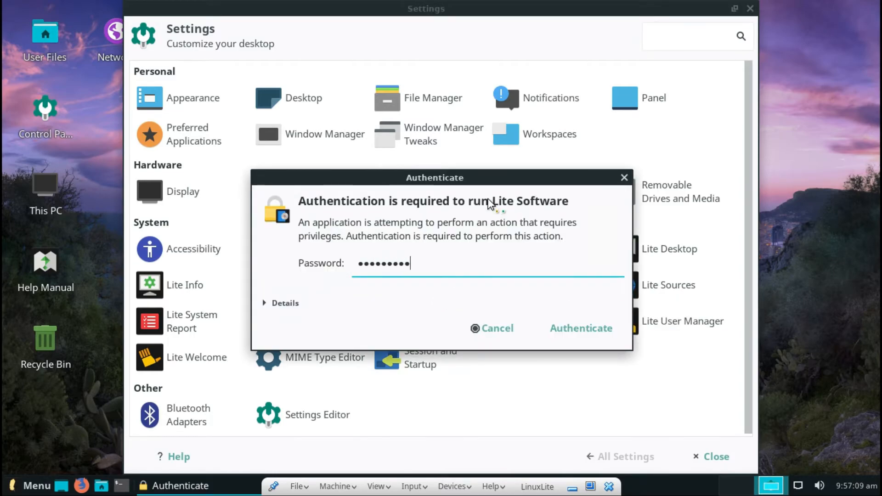
{"action": "key", "text": "Return"}
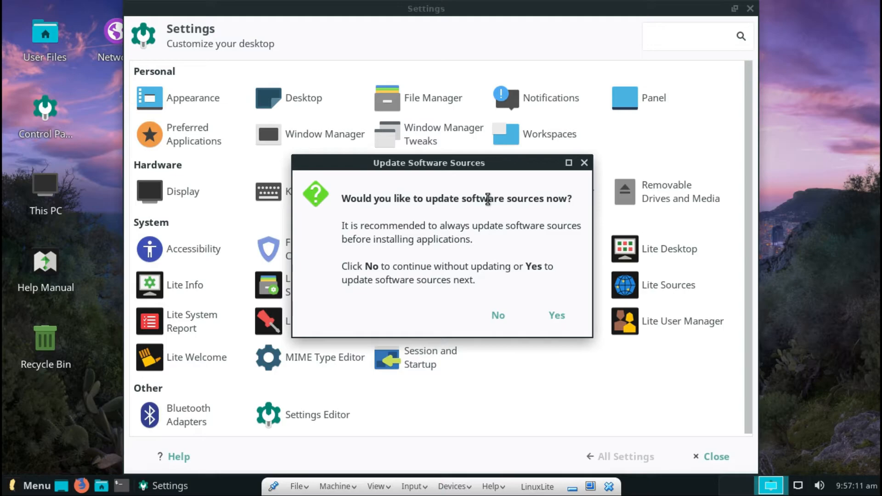
Agree to update the software sources, close Settings, and enlarge the progress window.
{"action": "left_click", "coordinate": [554, 316]}
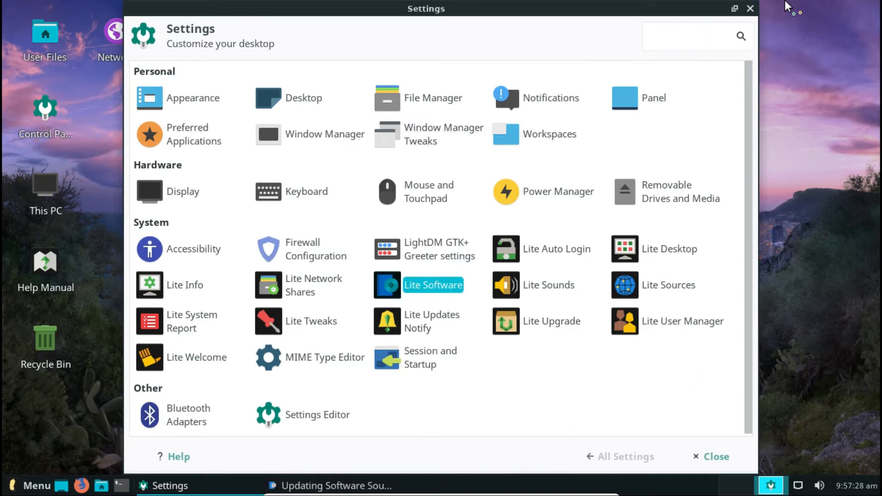
{"action": "left_click", "coordinate": [707, 456]}
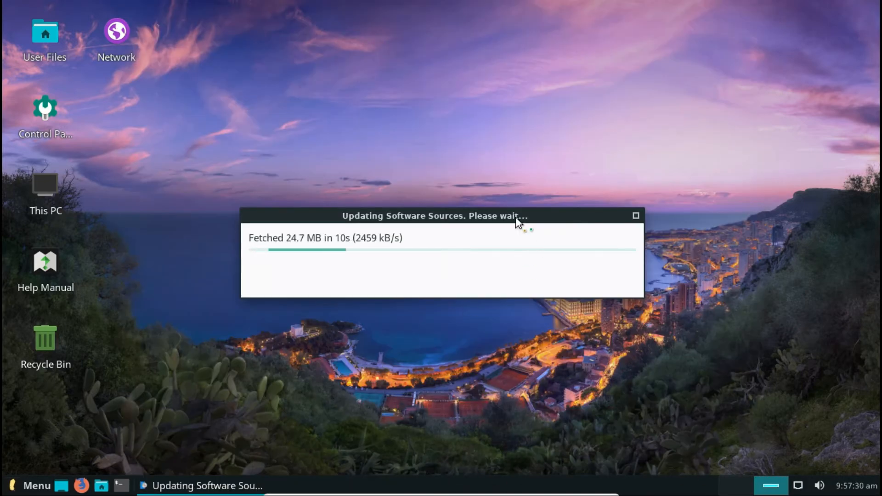
{"action": "left_click_drag", "start_coordinate": [401, 208], "coordinate": [374, 61]}
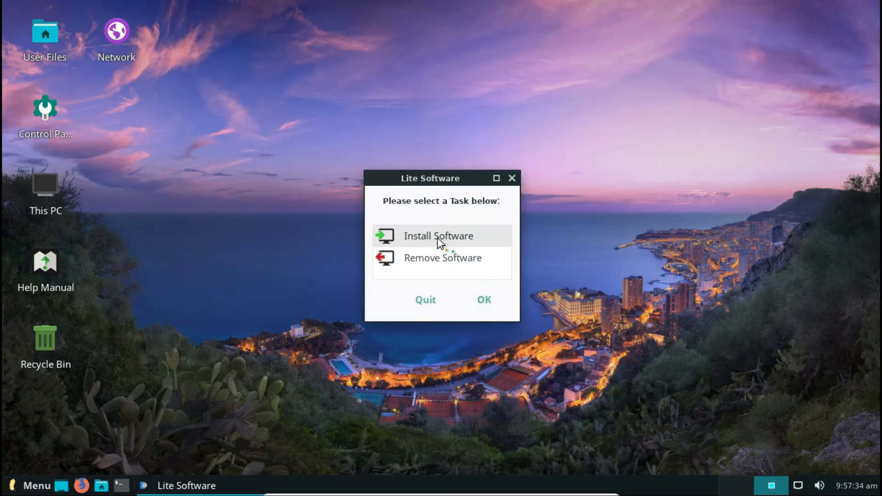
Choose the Install Software task, select OBS Studio from the list, and request its installation.
{"action": "left_click", "coordinate": [438, 238]}
{"action": "left_click", "coordinate": [479, 299]}
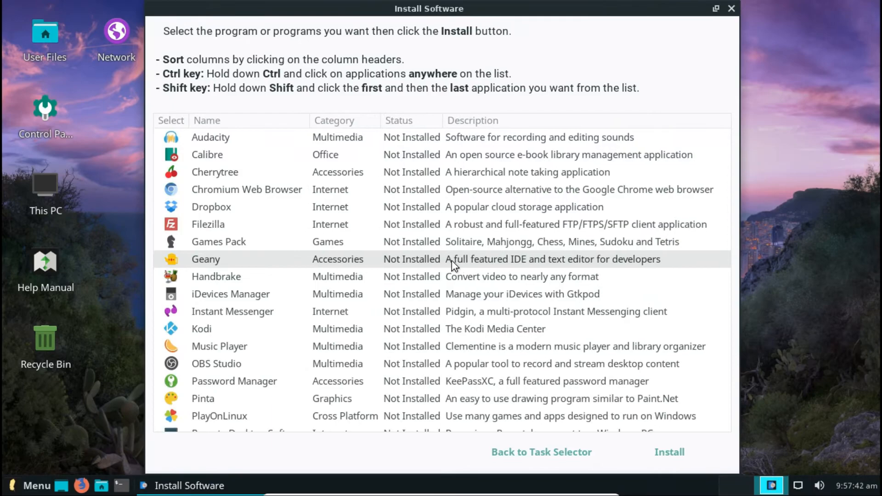
{"action": "scroll", "coordinate": [451, 260], "scroll_direction": "down", "scroll_amount": 5}
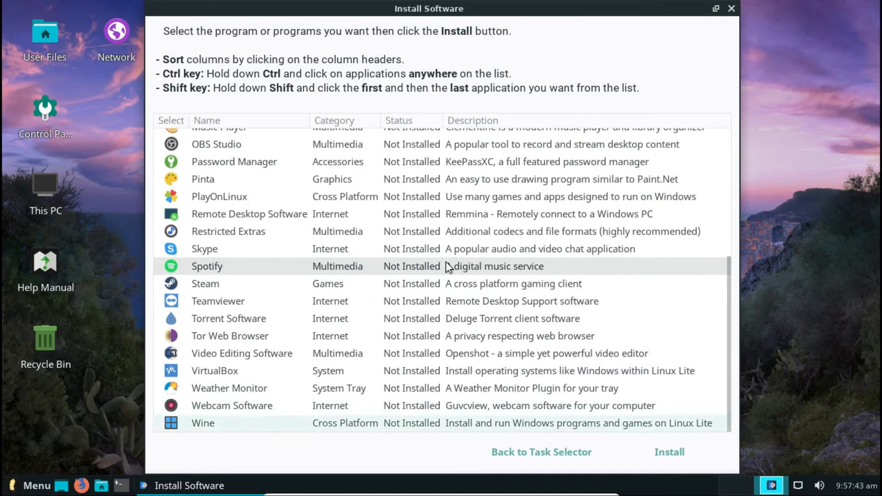
{"action": "scroll", "coordinate": [526, 256], "scroll_direction": "up", "scroll_amount": 5}
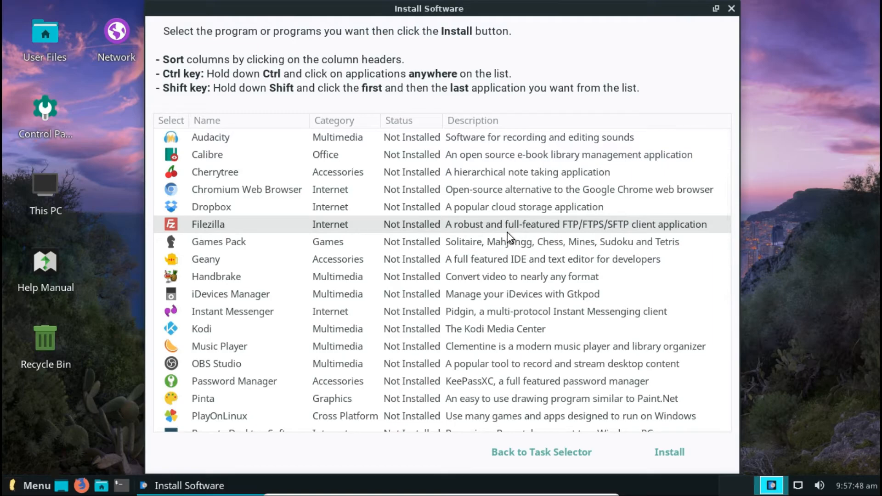
{"action": "scroll", "coordinate": [492, 236], "scroll_direction": "down", "scroll_amount": 2}
{"action": "scroll", "coordinate": [491, 239], "scroll_direction": "down", "scroll_amount": 5}
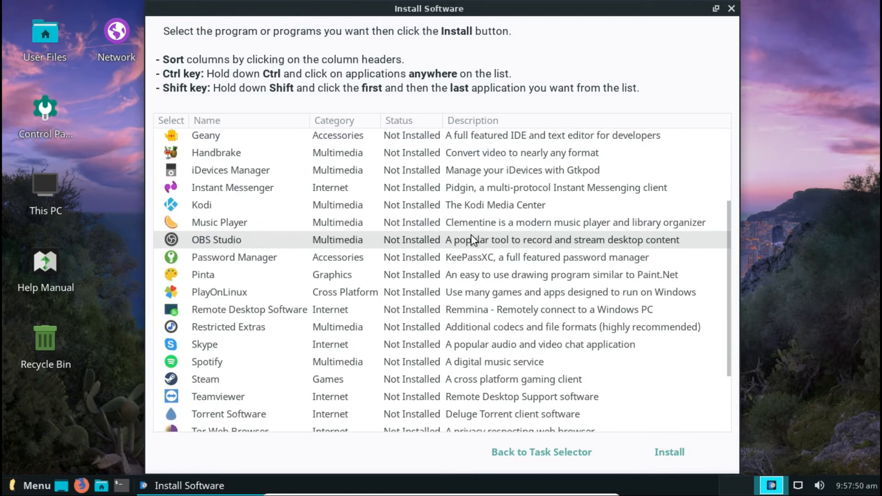
{"action": "scroll", "coordinate": [472, 236], "scroll_direction": "down", "scroll_amount": 5}
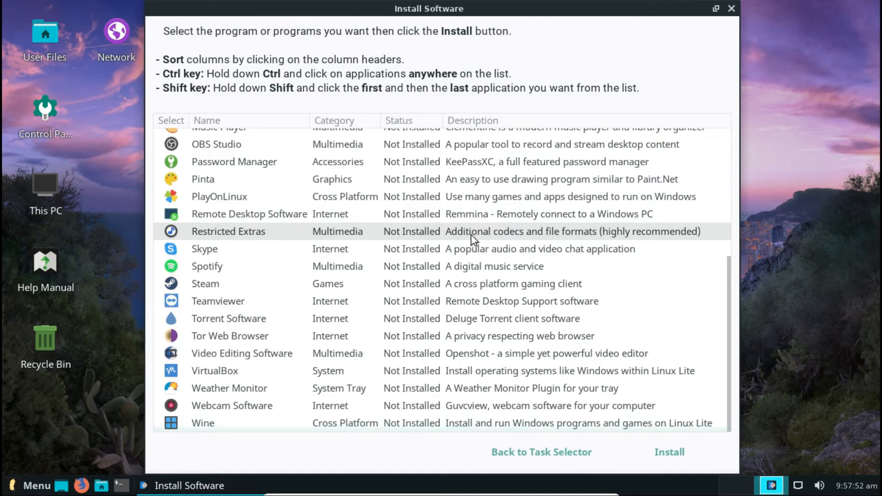
{"action": "scroll", "coordinate": [470, 235], "scroll_direction": "up", "scroll_amount": 2}
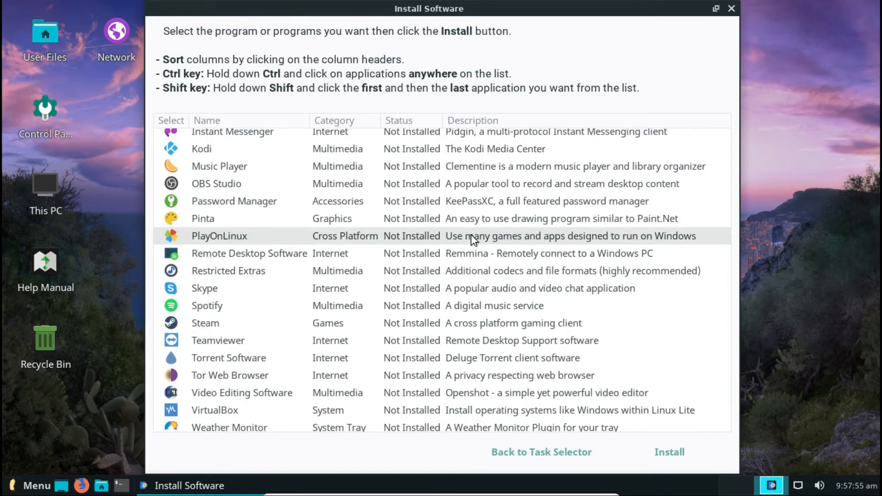
{"action": "scroll", "coordinate": [313, 156], "scroll_direction": "down", "scroll_amount": 2}
{"action": "left_click", "coordinate": [275, 145]}
{"action": "left_click", "coordinate": [667, 452]}
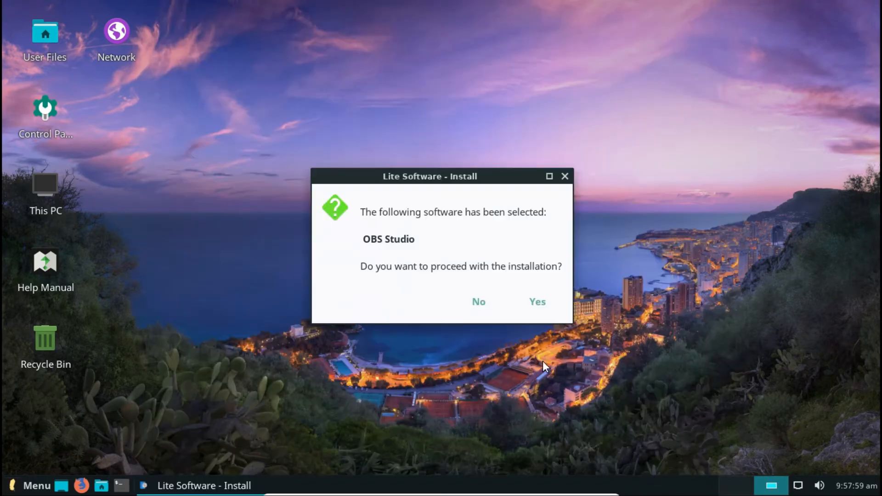
Confirm installing OBS Studio.
{"action": "left_click", "coordinate": [551, 310]}
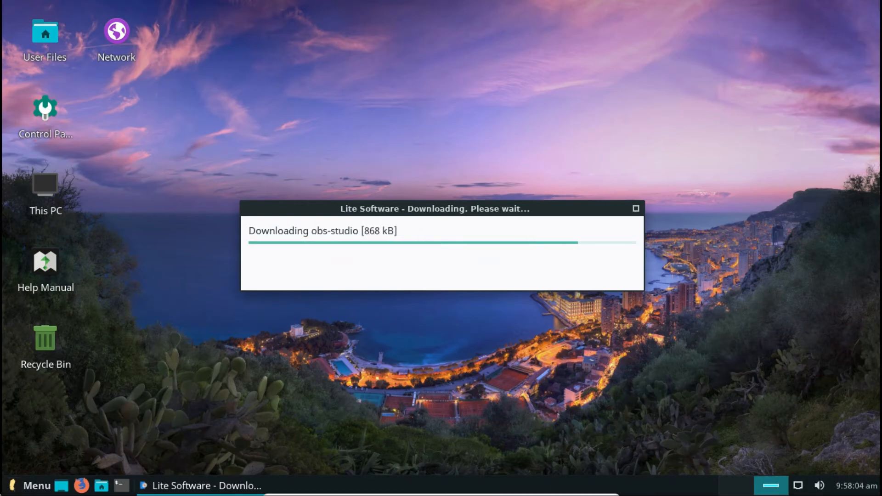
{"action": "left_click", "coordinate": [11, 491]}
{"action": "left_click", "coordinate": [13, 487]}
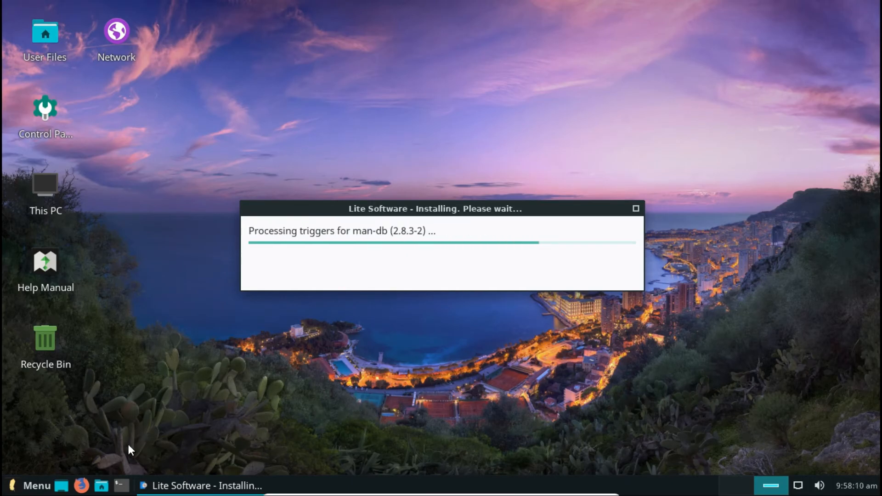
Open a terminal, move it aside to uncover the installer, then close it.
{"action": "left_click", "coordinate": [121, 483]}
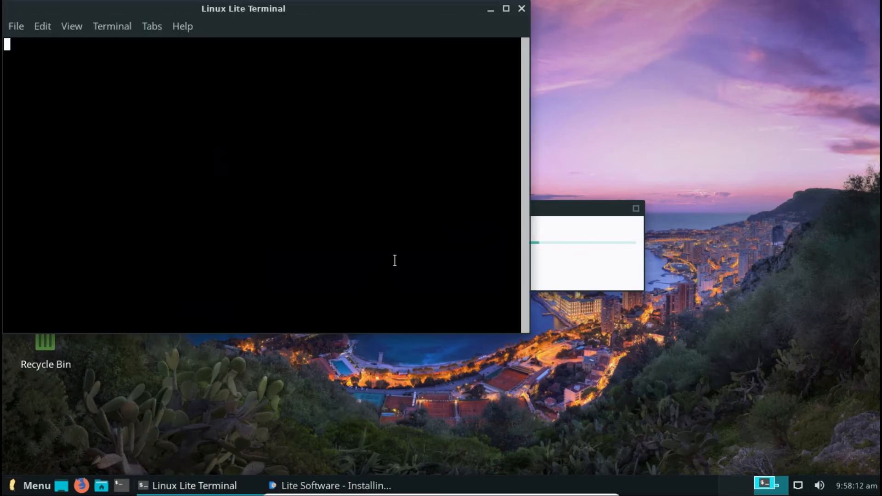
{"action": "left_click_drag", "start_coordinate": [398, 1], "coordinate": [398, 31]}
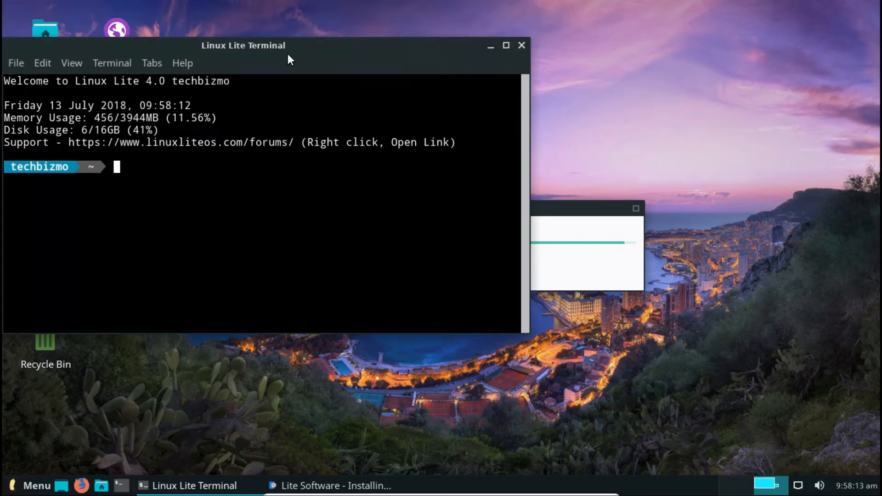
{"action": "left_click_drag", "start_coordinate": [288, 54], "coordinate": [752, 79]}
{"action": "left_click", "coordinate": [855, 46]}
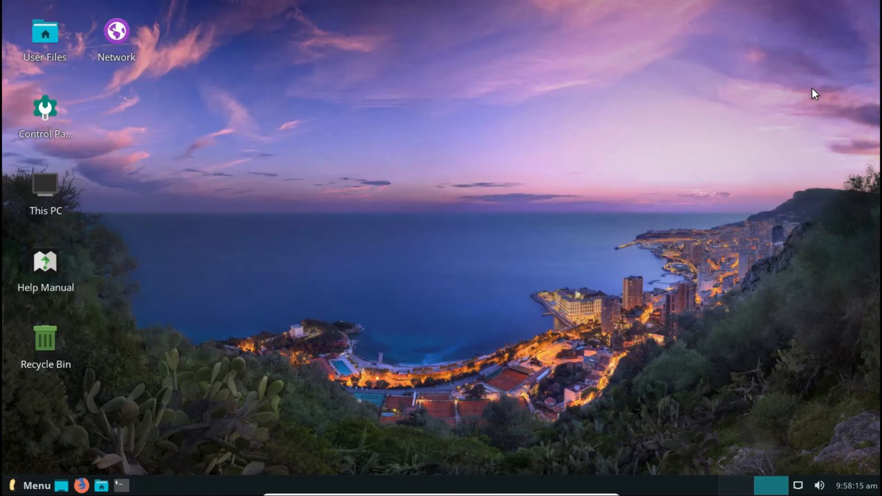
Acknowledge the successful install and launch OBS by searching 'obs' in the menu.
{"action": "left_click", "coordinate": [524, 276]}
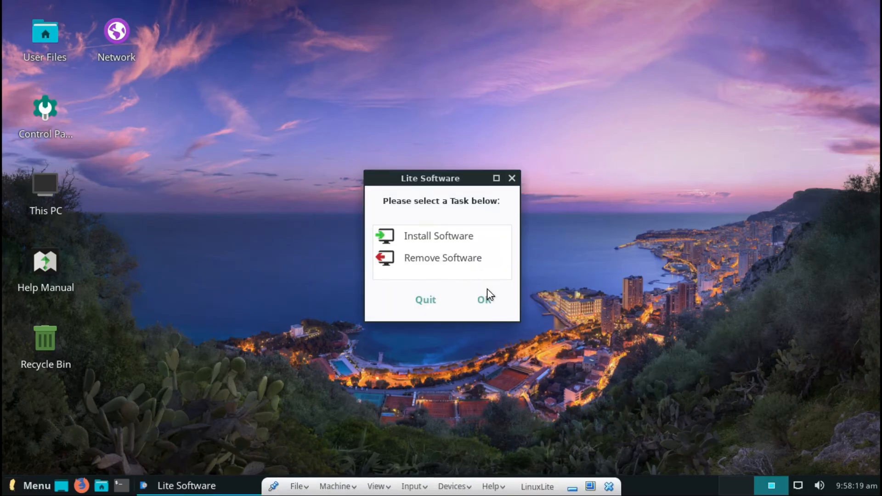
{"action": "left_click", "coordinate": [30, 486]}
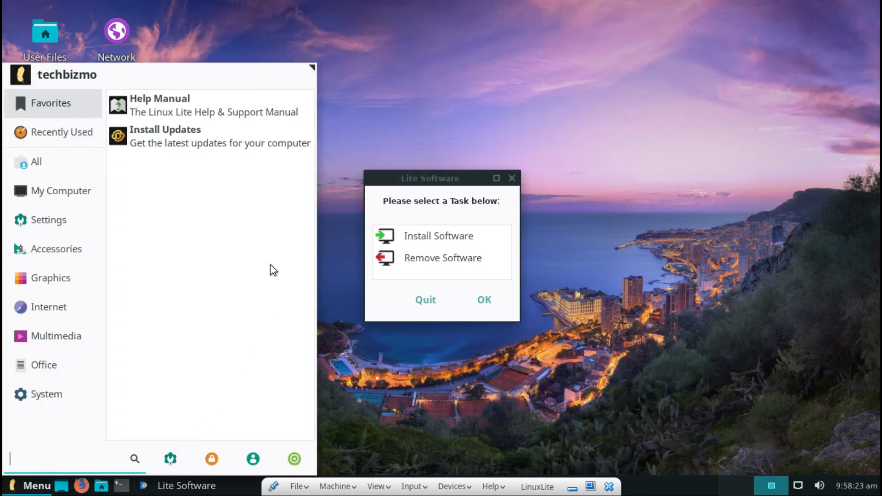
{"action": "type", "text": "obs"}
{"action": "left_click", "coordinate": [104, 116]}
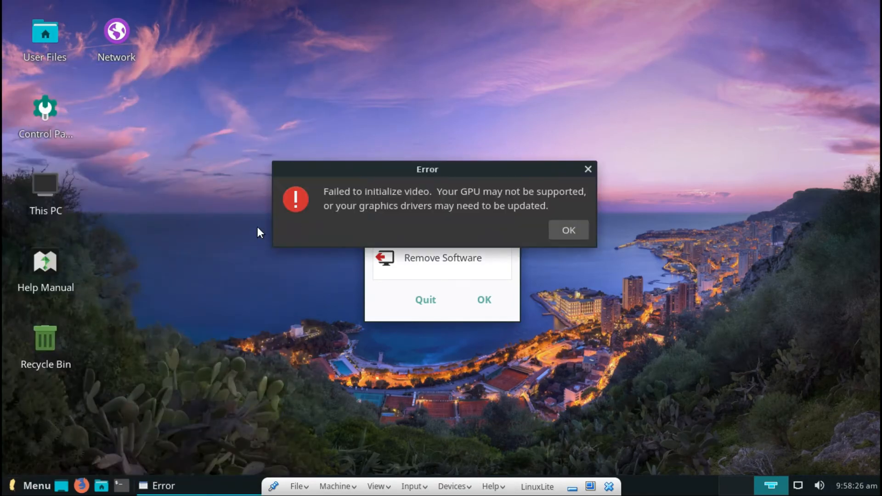
Dismiss OBS's video initialisation error, then move and close the Lite Software dialog.
{"action": "left_click", "coordinate": [569, 230]}
{"action": "left_click_drag", "start_coordinate": [489, 170], "coordinate": [500, 79]}
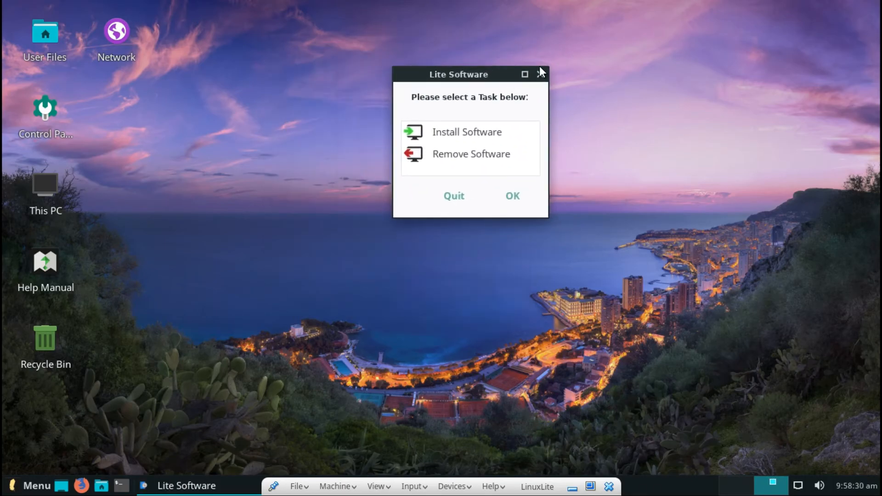
{"action": "left_click", "coordinate": [540, 75]}
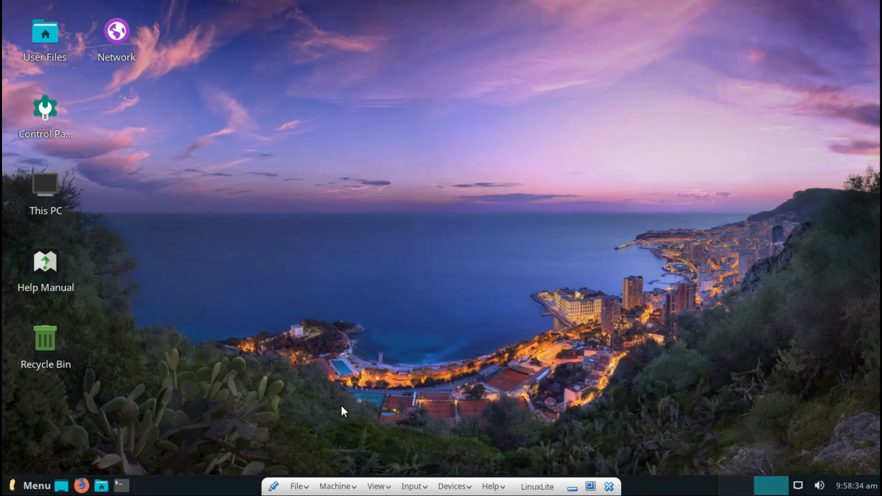
View the empty Trash from the Recycle Bin, then open the Help Manual desktop icon.
{"action": "mouse_move", "coordinate": [57, 65]}
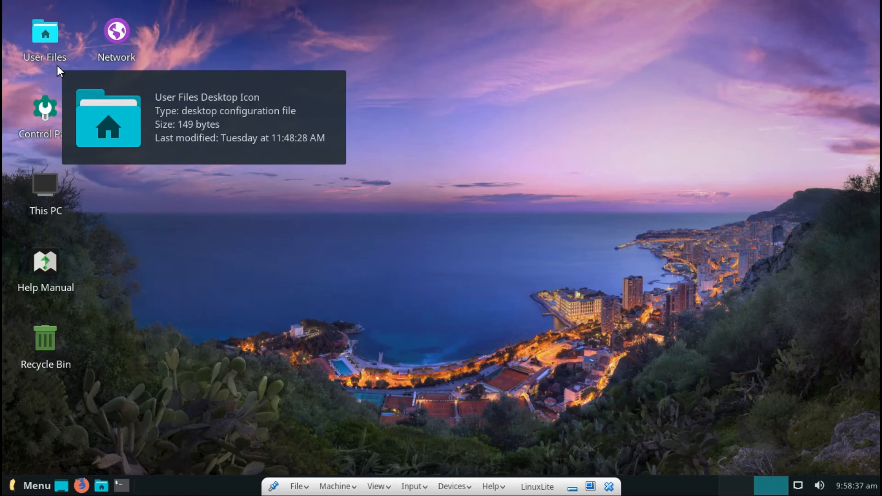
{"action": "double_click", "coordinate": [43, 330]}
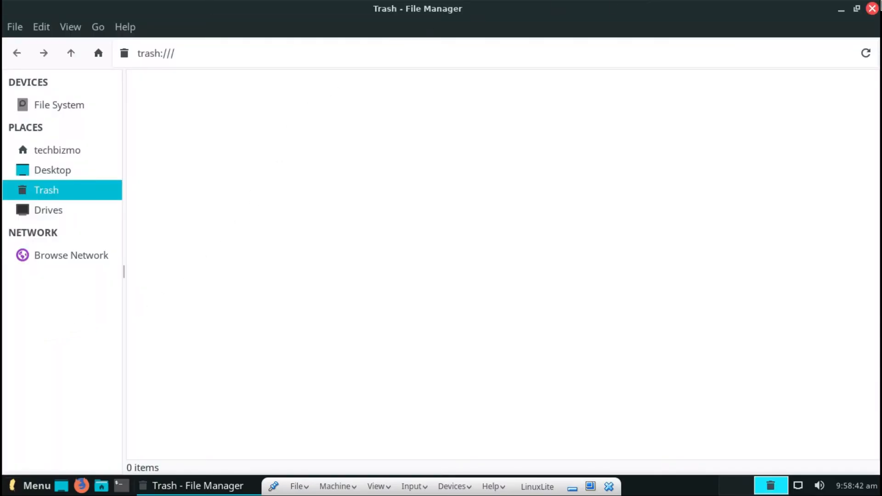
{"action": "left_click", "coordinate": [872, 8]}
{"action": "double_click", "coordinate": [31, 267]}
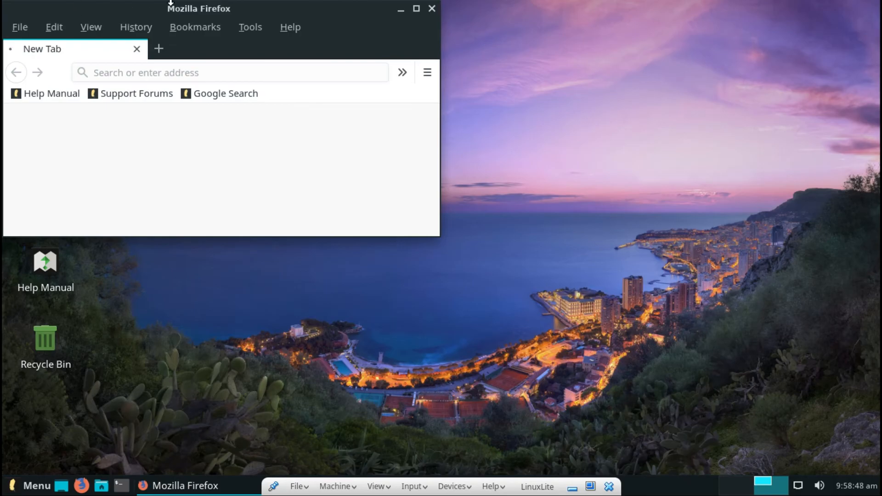
Move the Firefox window to the screen centre and maximize it.
{"action": "key", "text": "alt+b"}
{"action": "left_click", "coordinate": [266, 8]}
{"action": "left_click_drag", "start_coordinate": [266, 9], "coordinate": [560, 90]}
{"action": "left_click", "coordinate": [714, 83]}
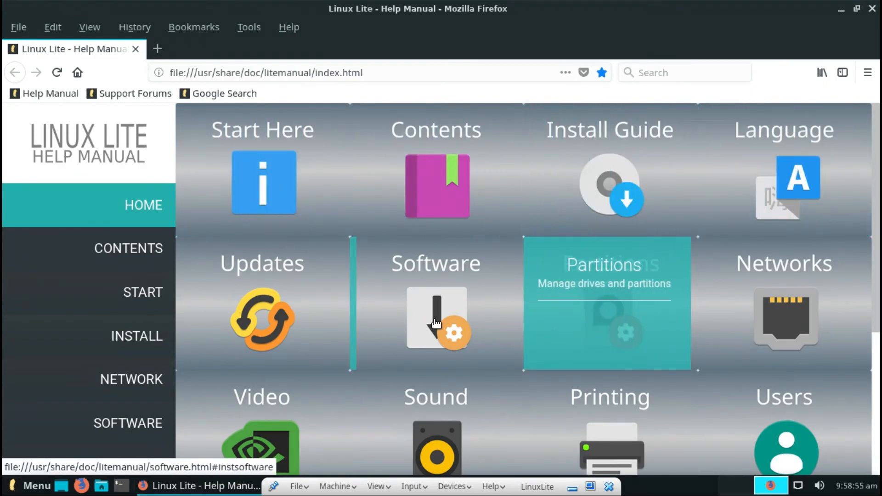
Read through the manual's Graphics Drivers section, then close Firefox.
{"action": "scroll", "coordinate": [445, 323], "scroll_direction": "down", "scroll_amount": 2}
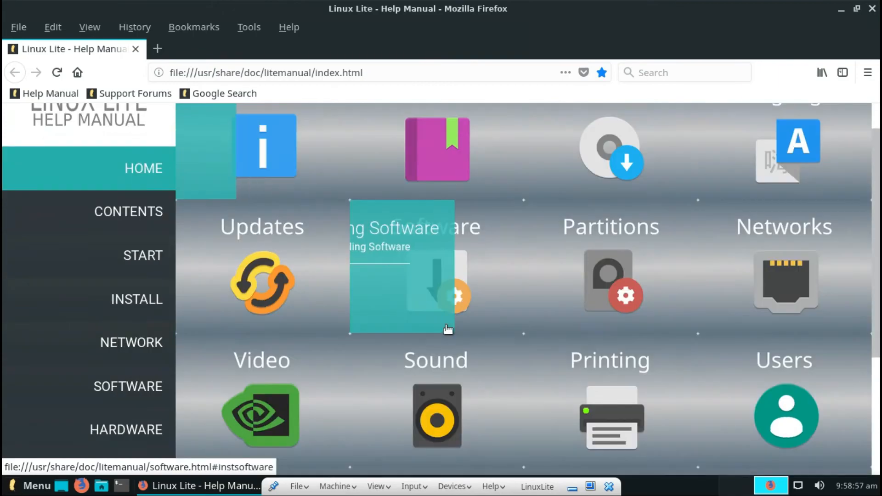
{"action": "scroll", "coordinate": [258, 387], "scroll_direction": "down", "scroll_amount": 4}
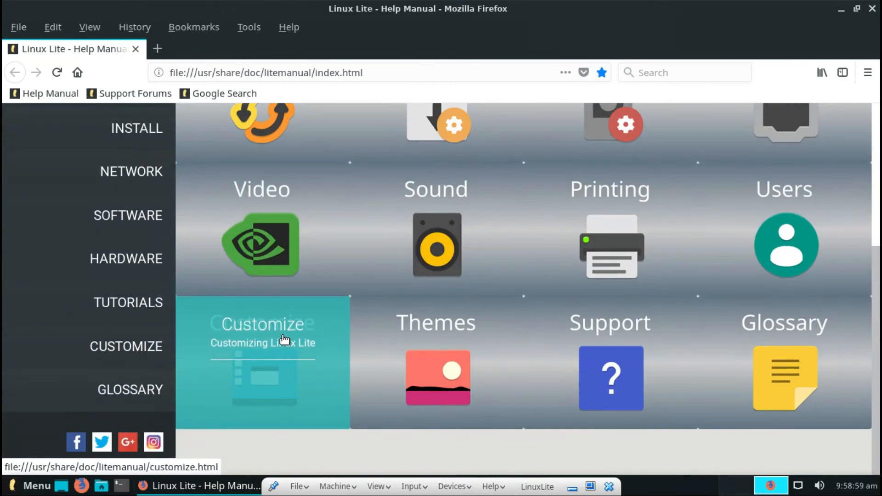
{"action": "left_click", "coordinate": [300, 257]}
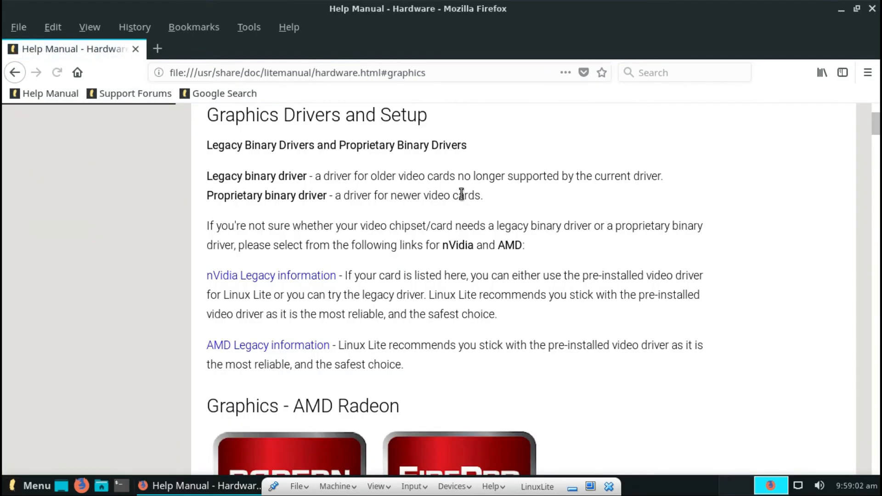
{"action": "scroll", "coordinate": [462, 247], "scroll_direction": "down", "scroll_amount": 5}
{"action": "scroll", "coordinate": [462, 246], "scroll_direction": "down", "scroll_amount": 4}
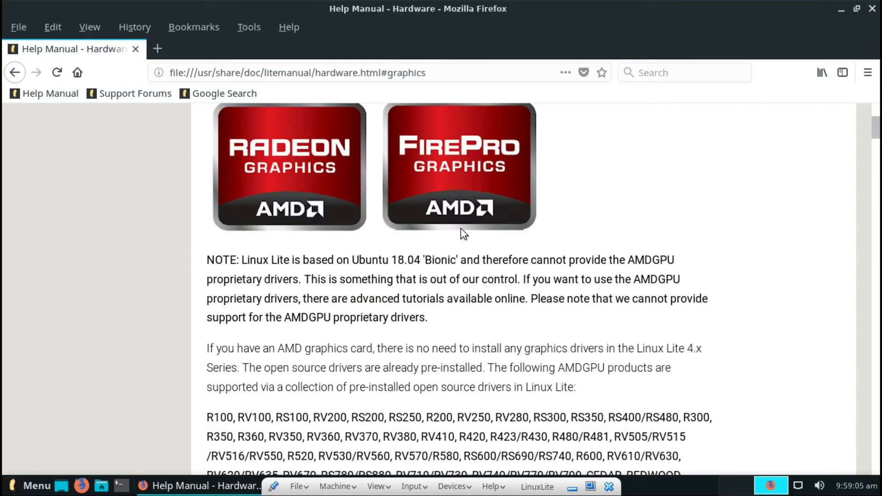
{"action": "scroll", "coordinate": [463, 234], "scroll_direction": "down", "scroll_amount": 14}
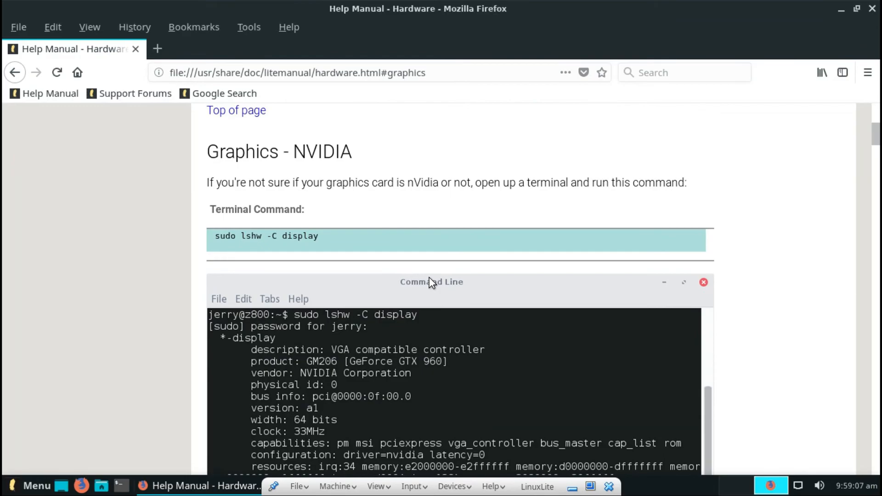
{"action": "scroll", "coordinate": [429, 277], "scroll_direction": "down", "scroll_amount": 20}
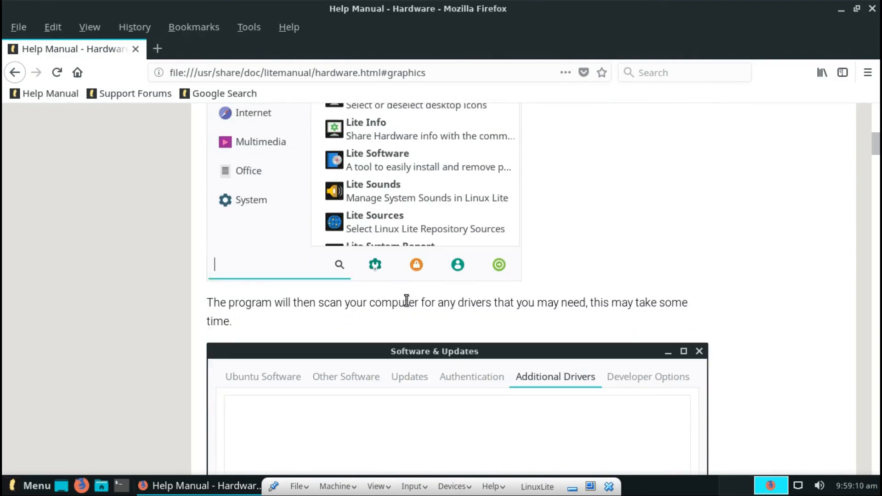
{"action": "left_click", "coordinate": [872, 8]}
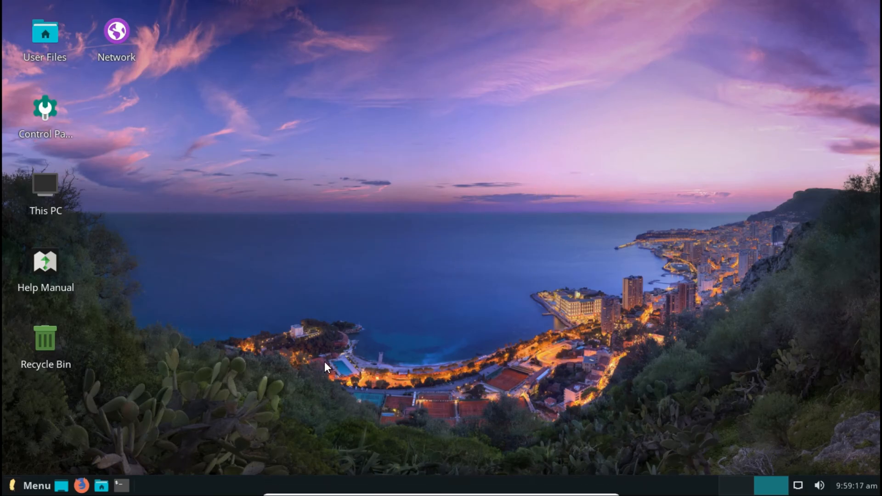
{"action": "left_click", "coordinate": [37, 485]}
{"action": "mouse_move", "coordinate": [32, 336]}
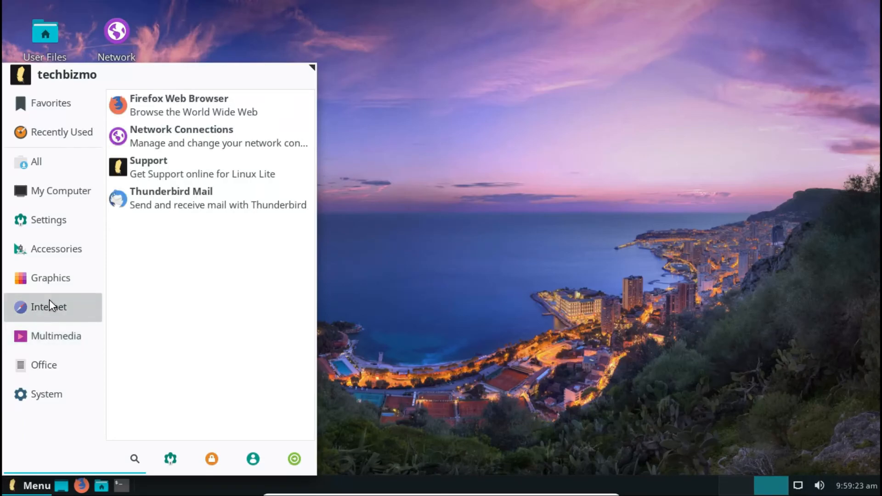
{"action": "mouse_move", "coordinate": [64, 263]}
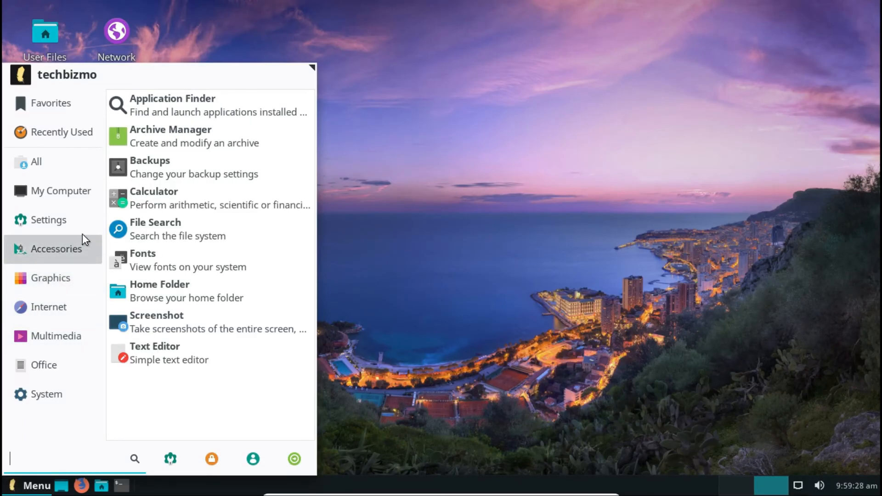
{"action": "mouse_move", "coordinate": [94, 225]}
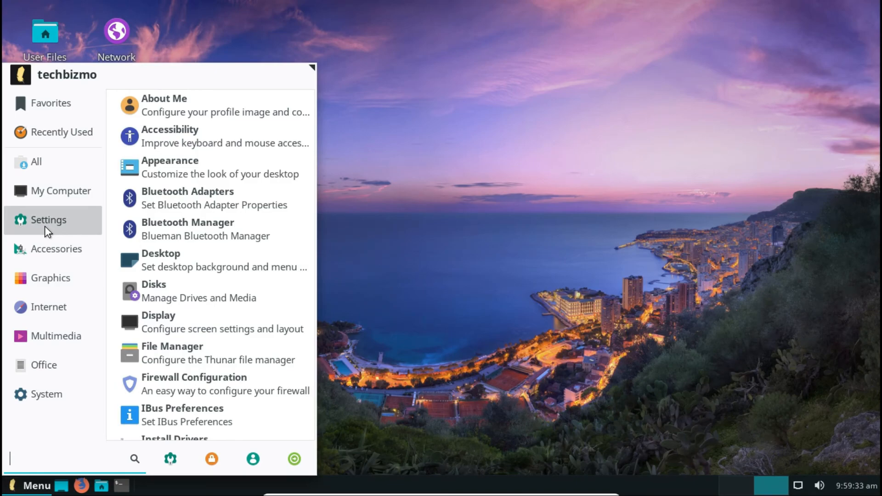
{"action": "left_click", "coordinate": [470, 1]}
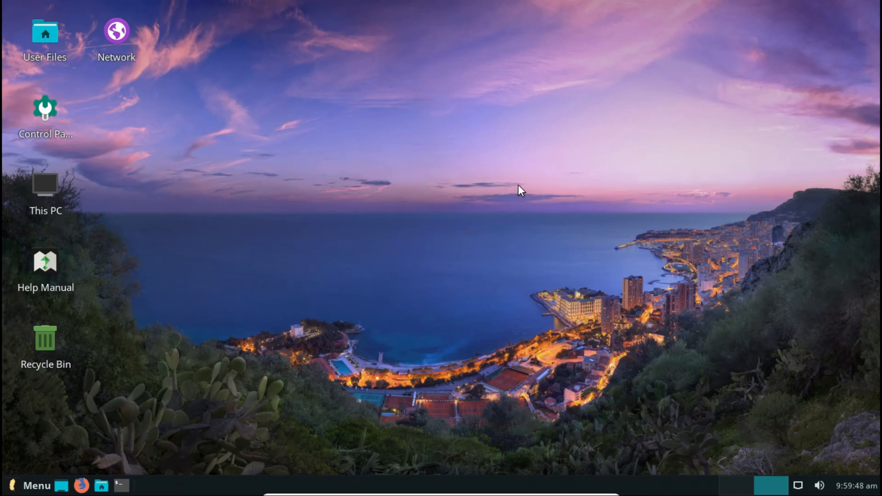
Select all the desktop icons with a selection box, reselecting after clearing once.
{"action": "left_click_drag", "start_coordinate": [766, 471], "coordinate": [210, 404]}
{"action": "left_click", "coordinate": [211, 404]}
{"action": "left_click_drag", "start_coordinate": [386, 458], "coordinate": [0, 2]}
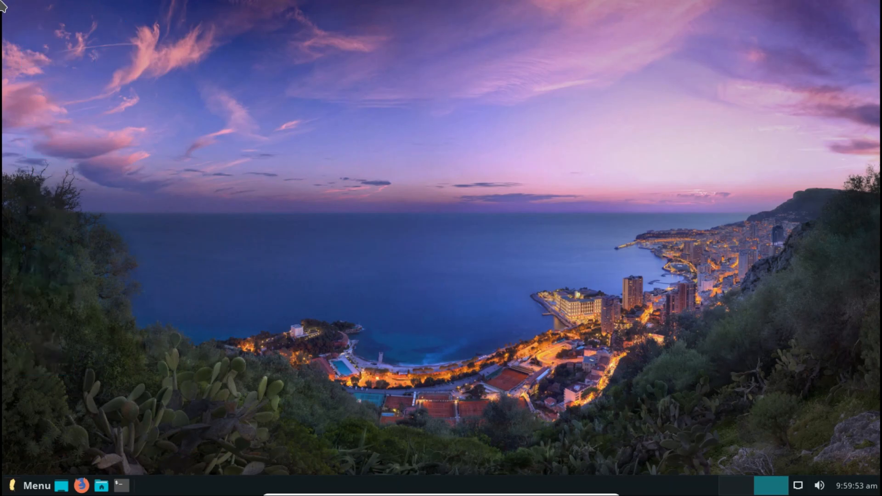